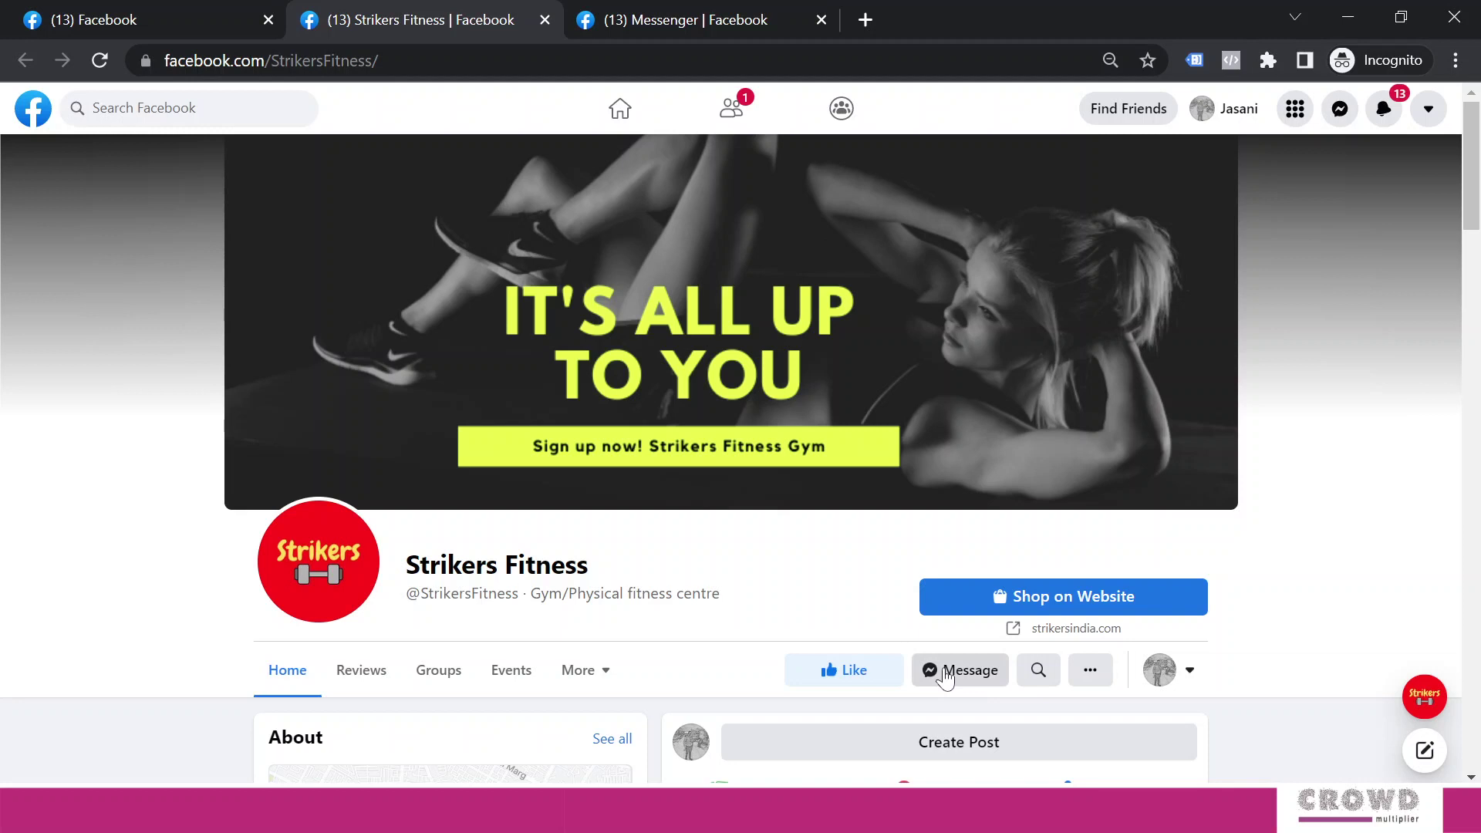
Open a Messenger chat with Strikers Fitness and browse its suggested questions and earlier messages.
{"action": "left_click", "coordinate": [946, 679]}
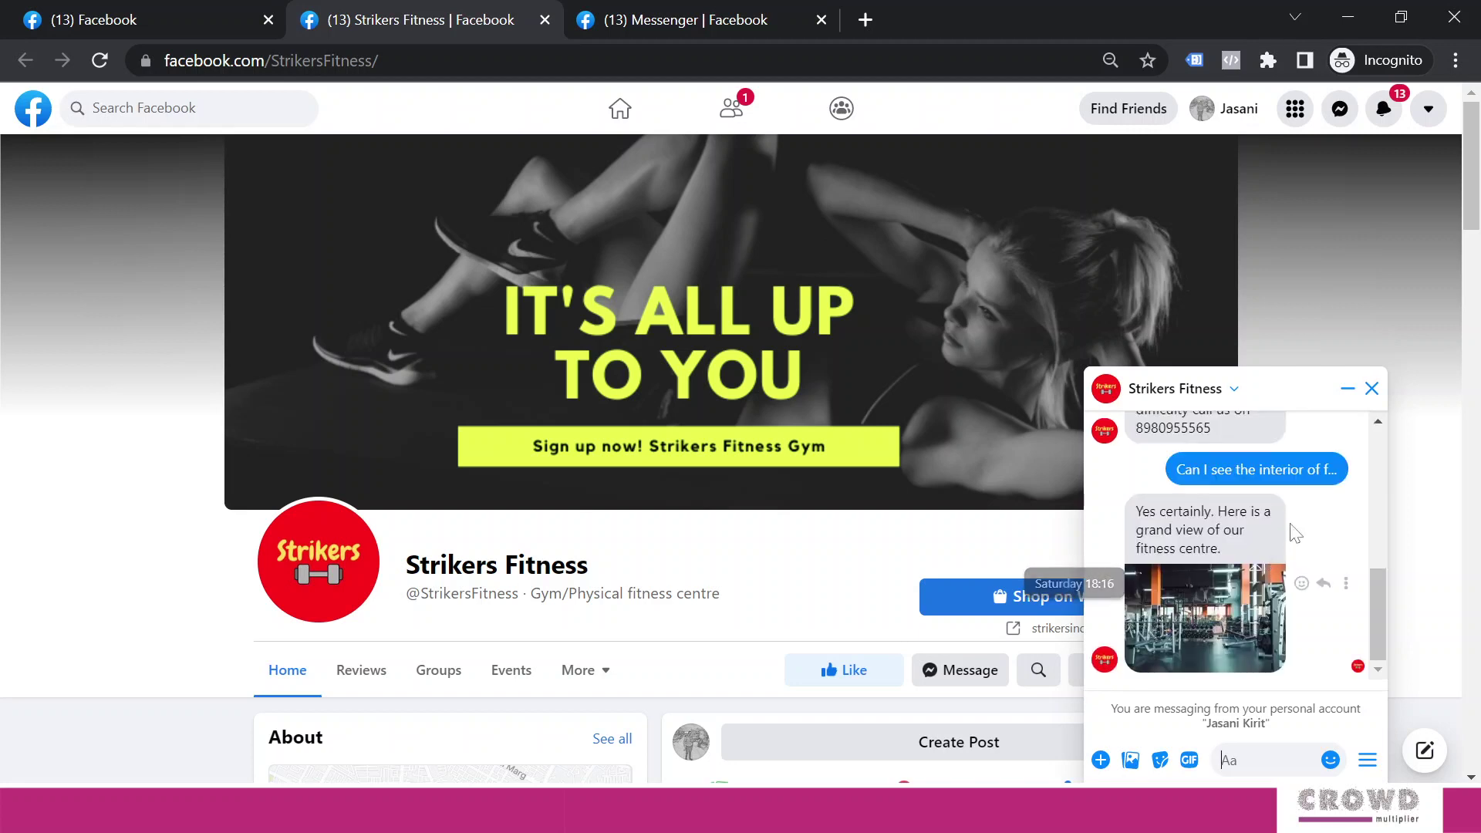
{"action": "left_click", "coordinate": [1368, 762]}
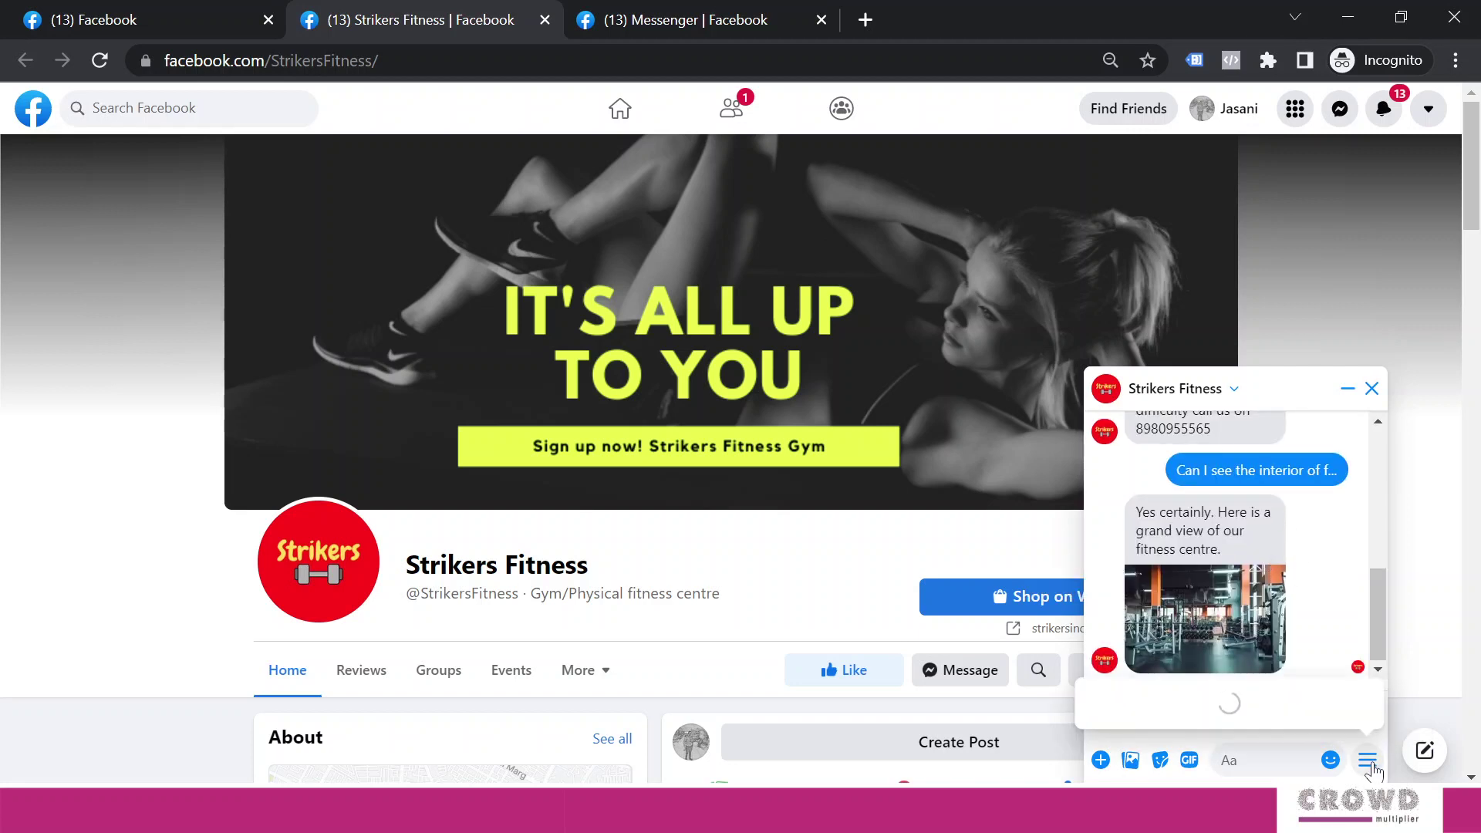
{"action": "left_click", "coordinate": [1327, 534]}
{"action": "scroll", "coordinate": [1322, 530], "scroll_direction": "up", "scroll_amount": 5}
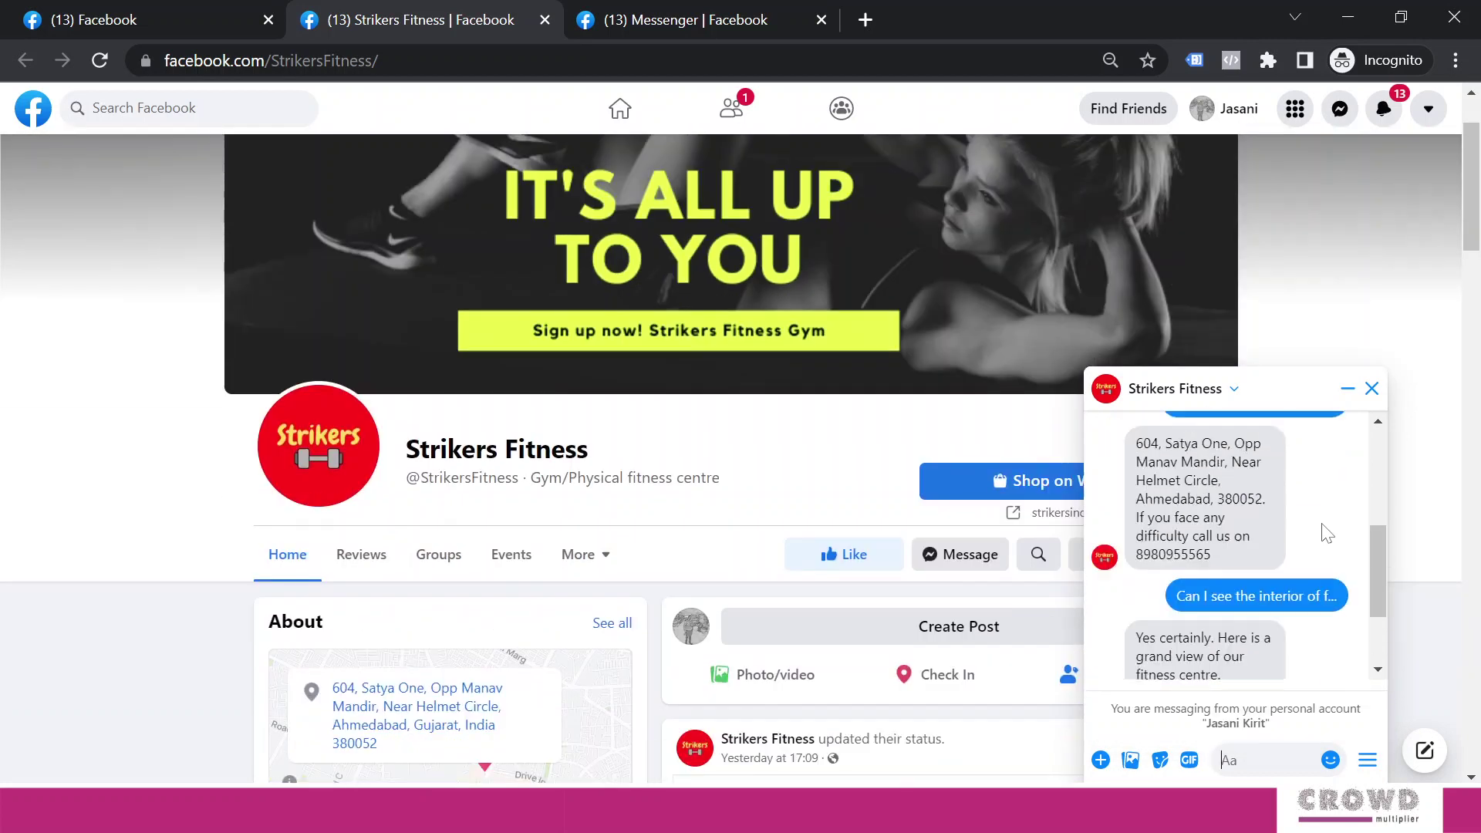
{"action": "scroll", "coordinate": [1294, 548], "scroll_direction": "down", "scroll_amount": 10}
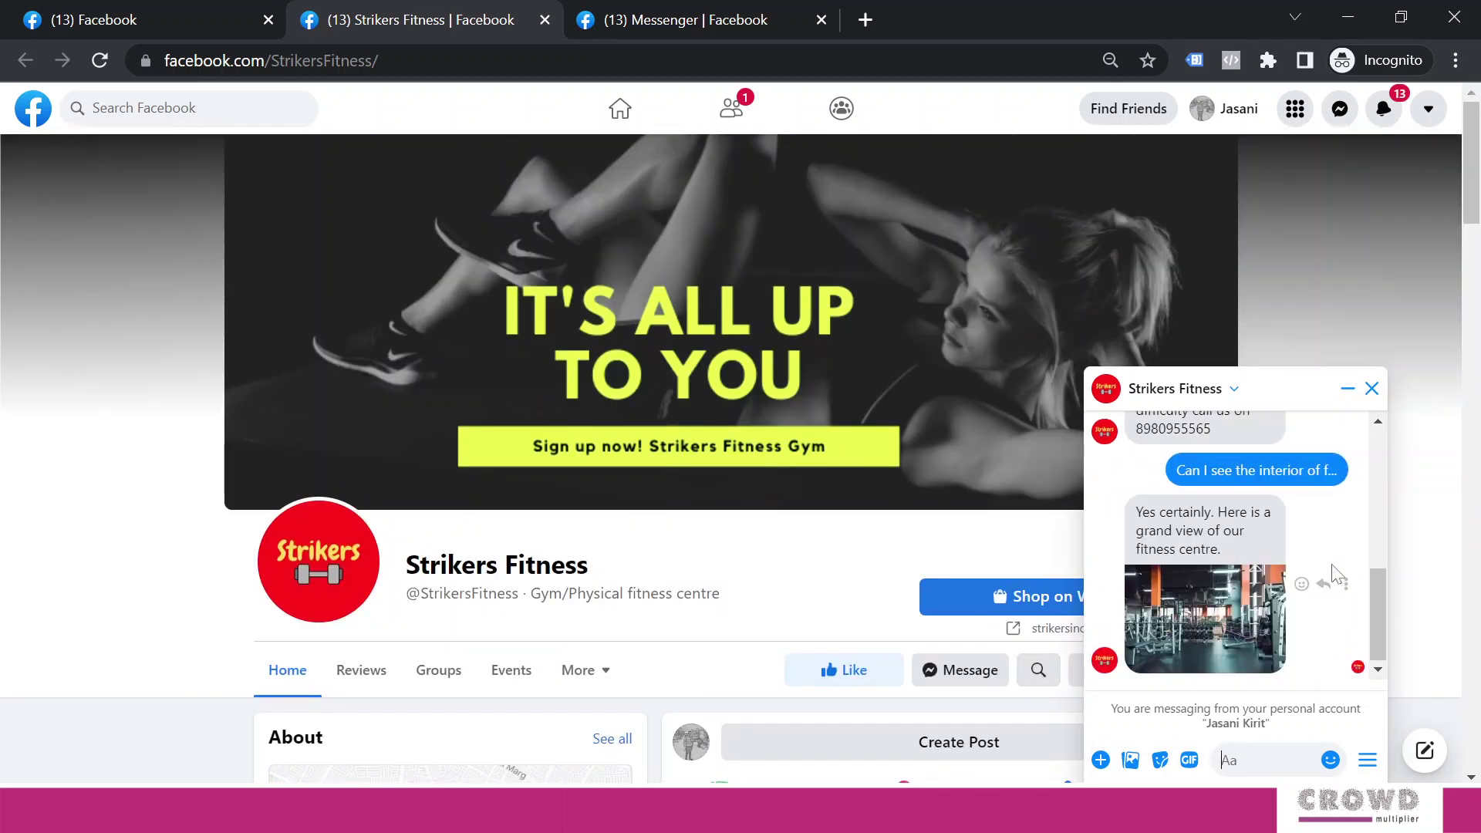
{"action": "left_click", "coordinate": [1368, 760]}
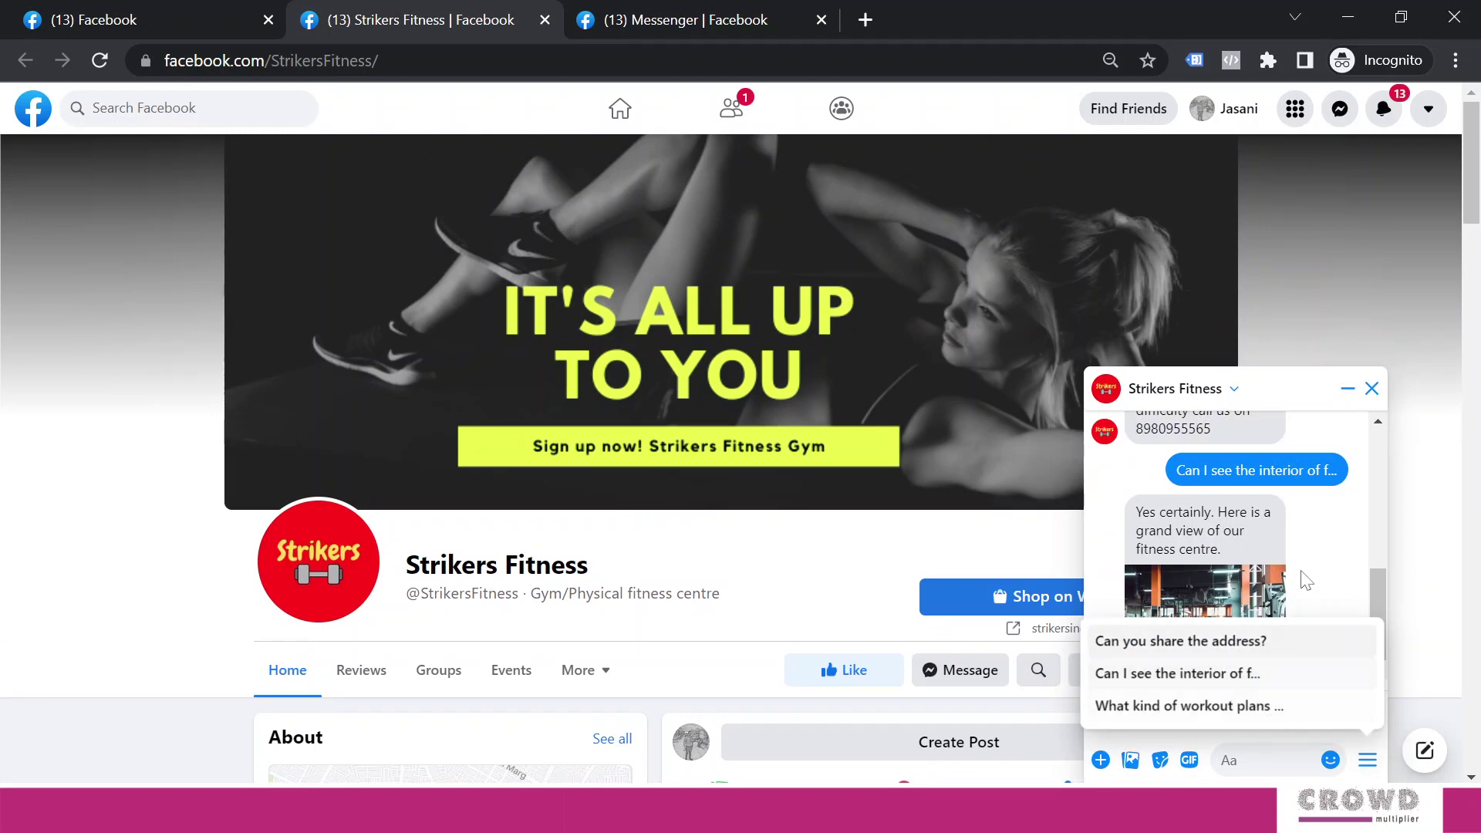
{"action": "left_click", "coordinate": [1327, 546]}
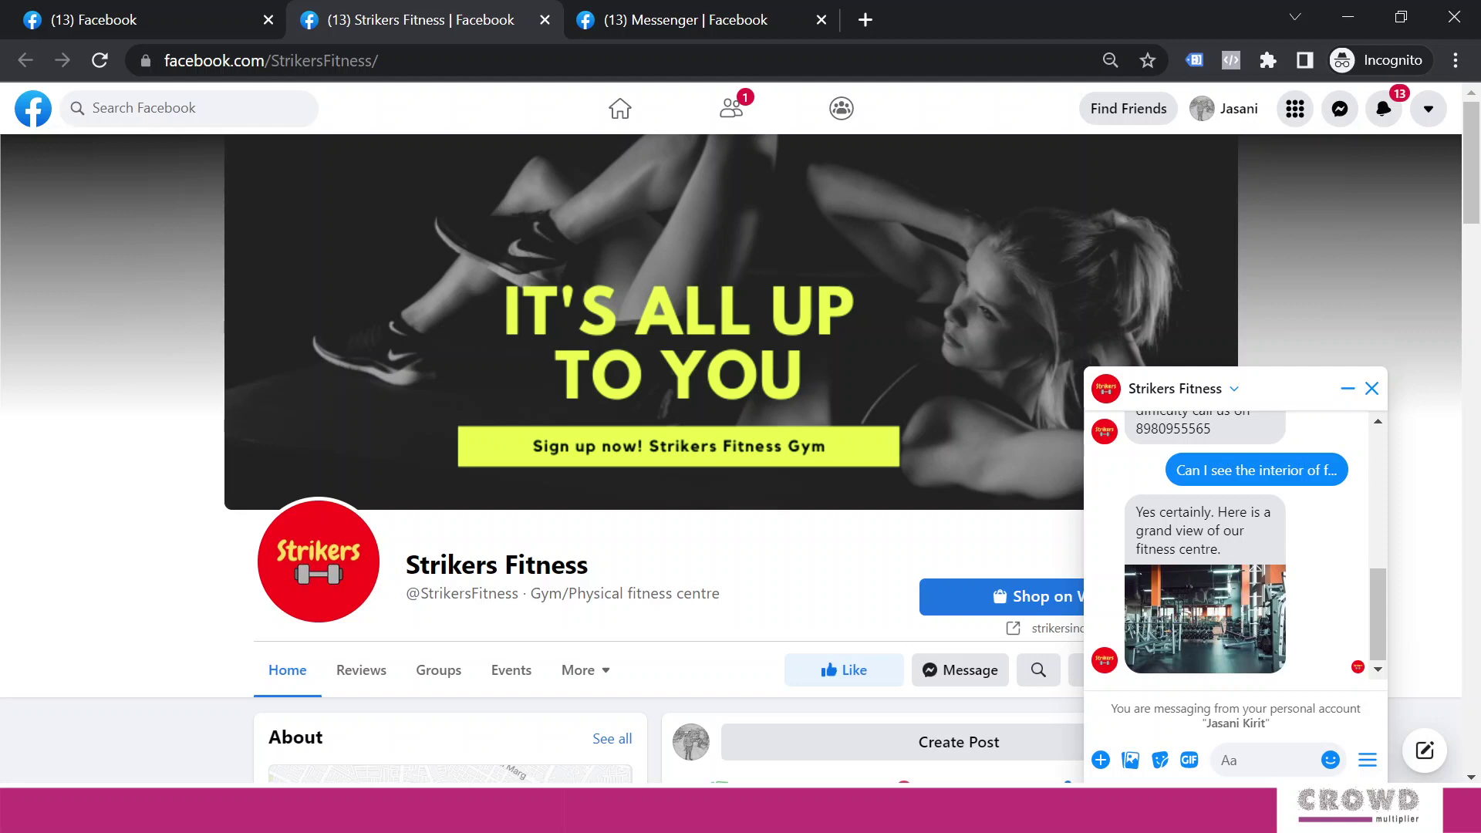
Send the message 'Zumba classes time?' to Strikers Fitness.
{"action": "type", "text": "Zumba "}
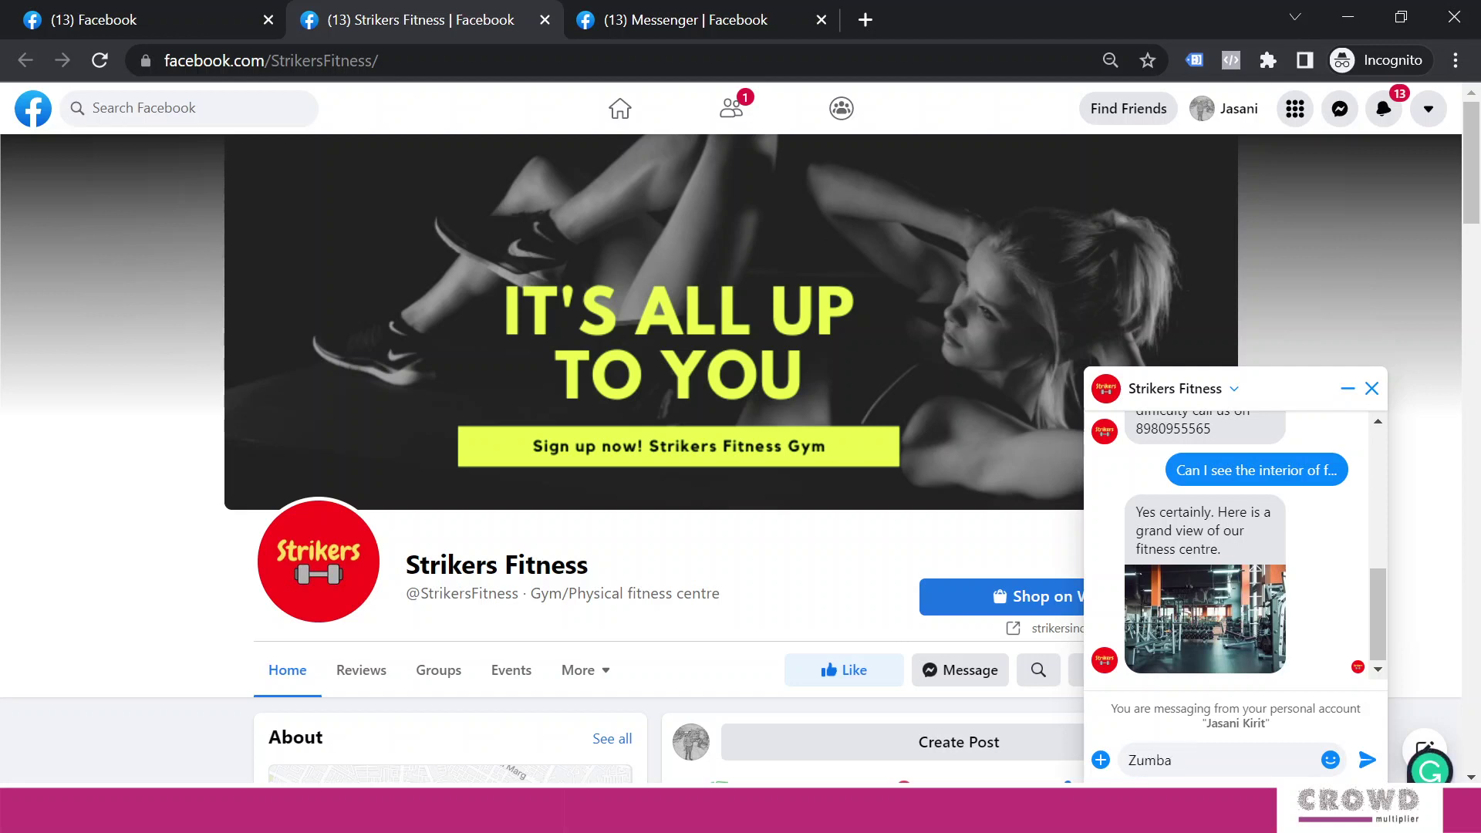
{"action": "type", "text": "classes time?"}
{"action": "key", "text": "Return"}
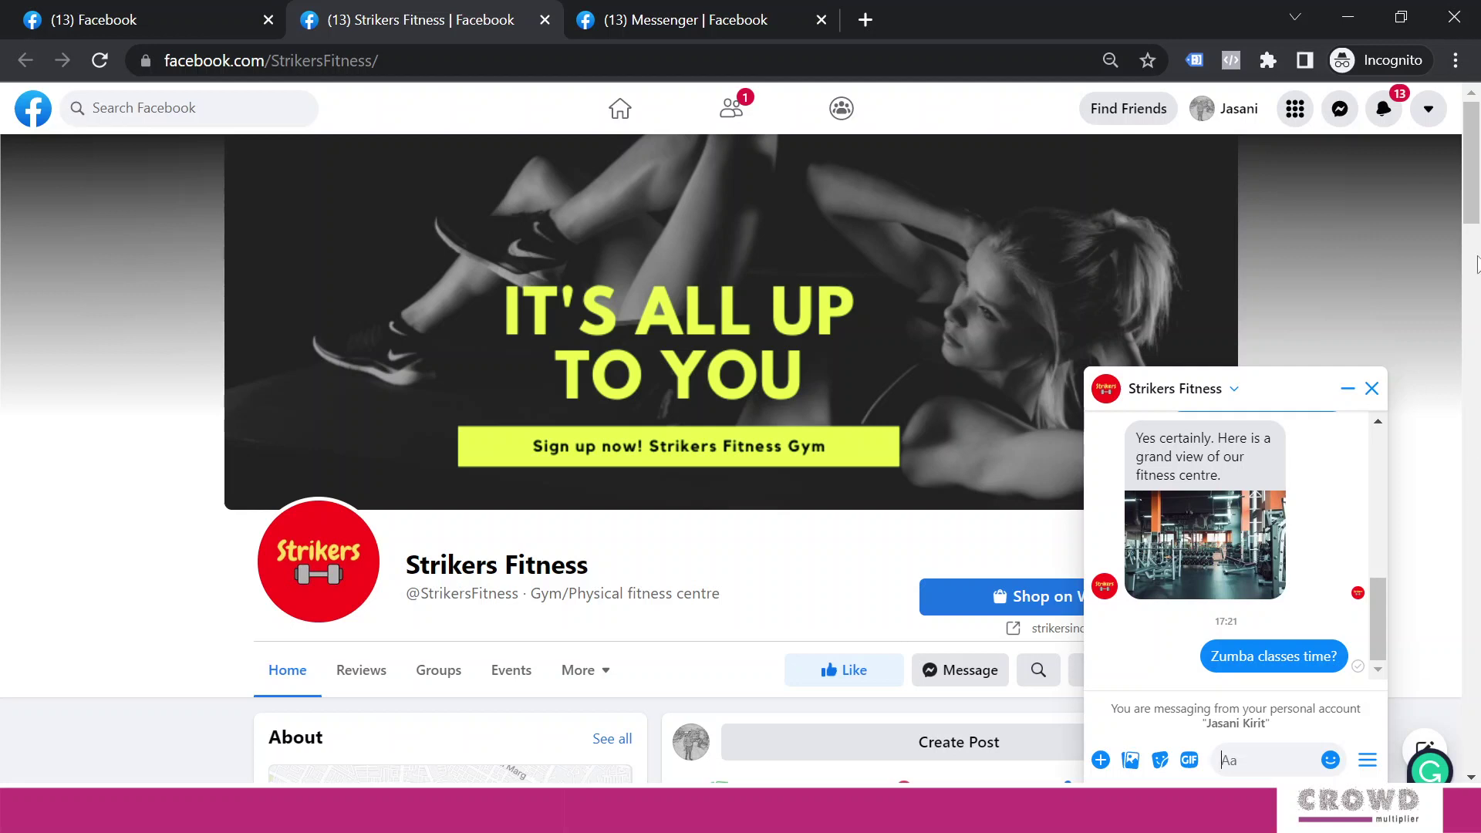
Close the chat and switch to interacting as the Strikers Fitness Page, dismissing the notice.
{"action": "left_click", "coordinate": [1415, 309]}
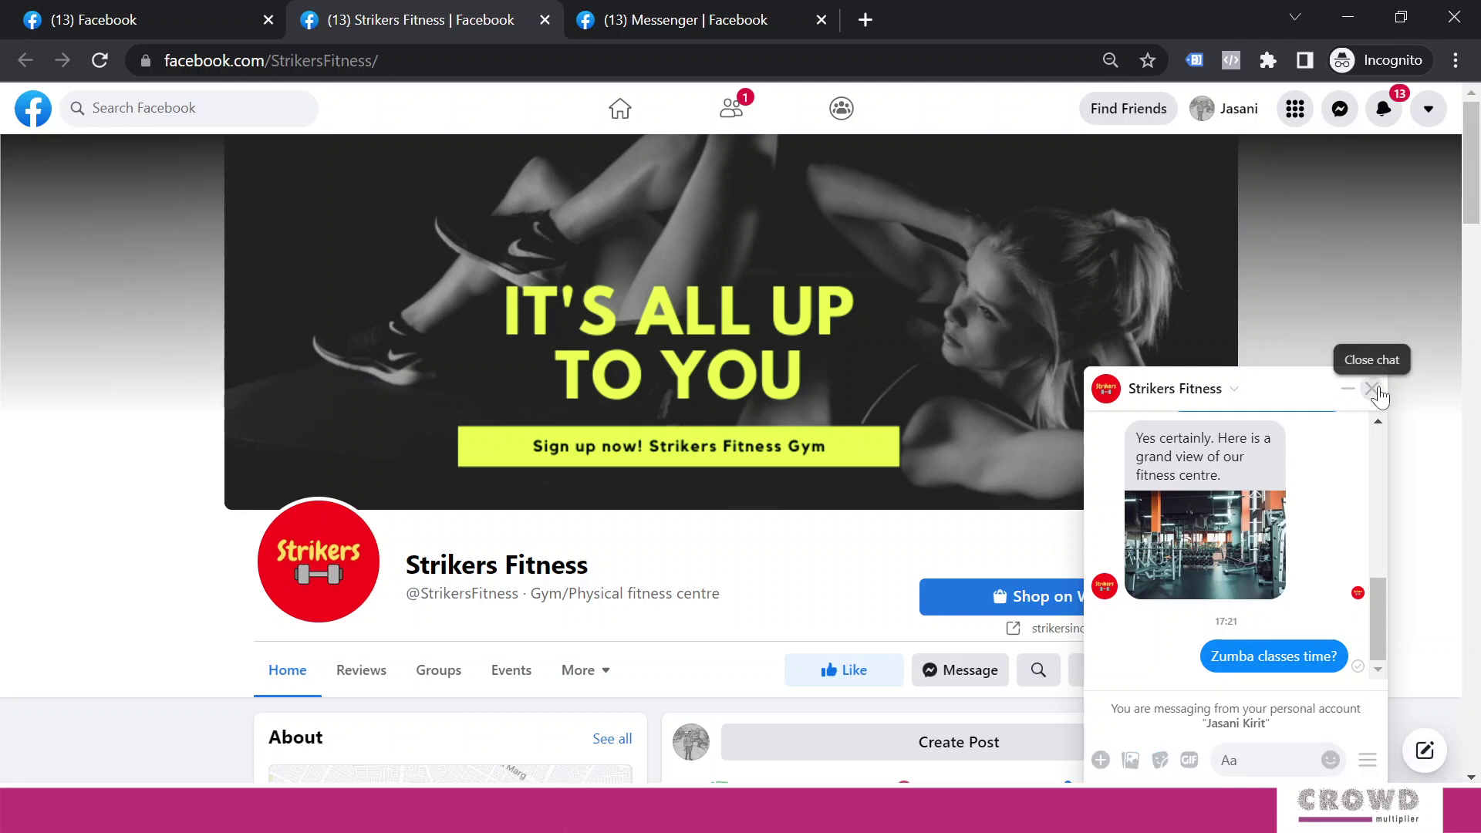
{"action": "left_click", "coordinate": [1378, 388]}
{"action": "left_click", "coordinate": [1191, 673]}
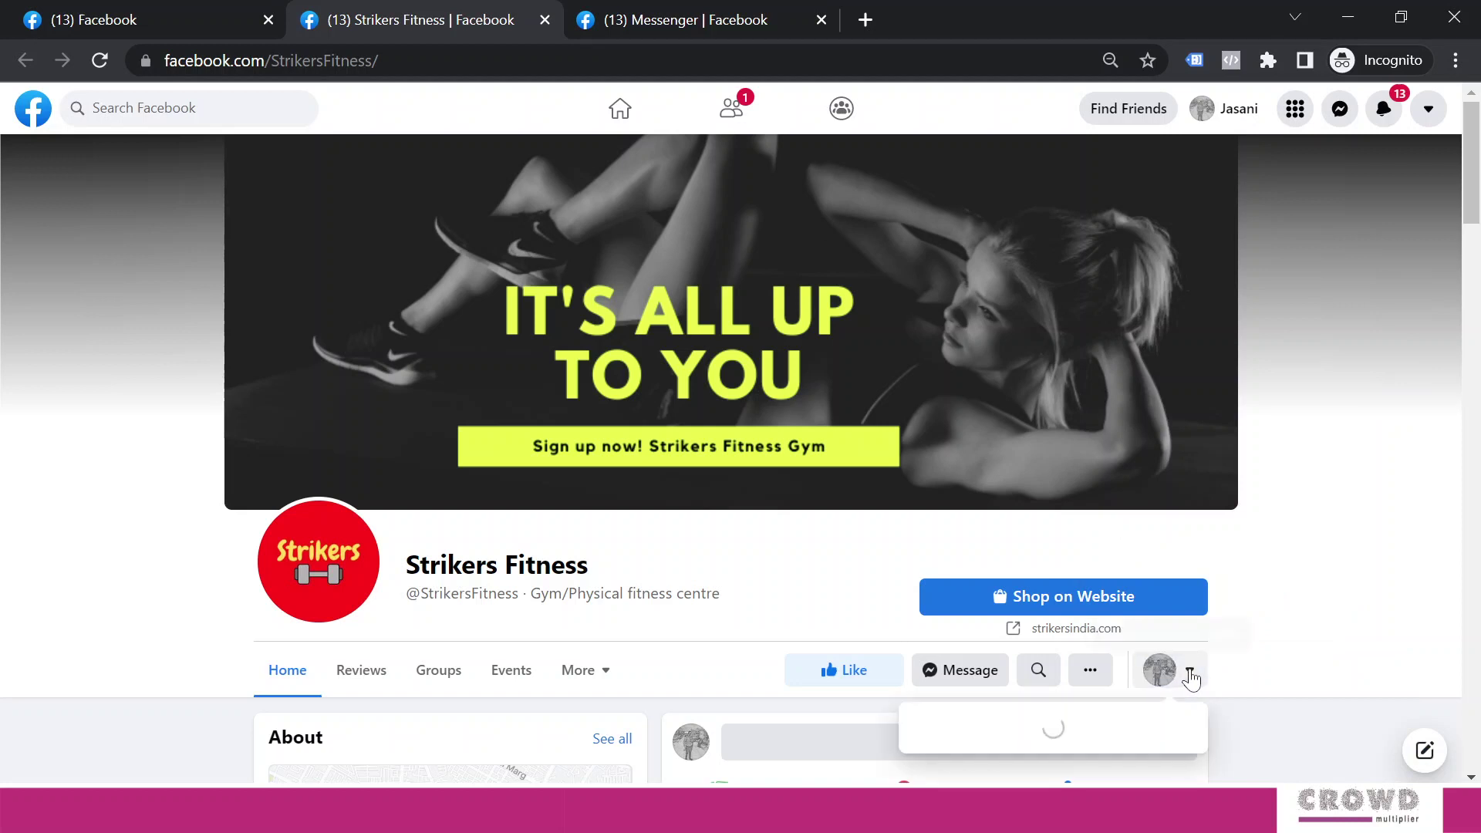
{"action": "left_click", "coordinate": [1002, 575]}
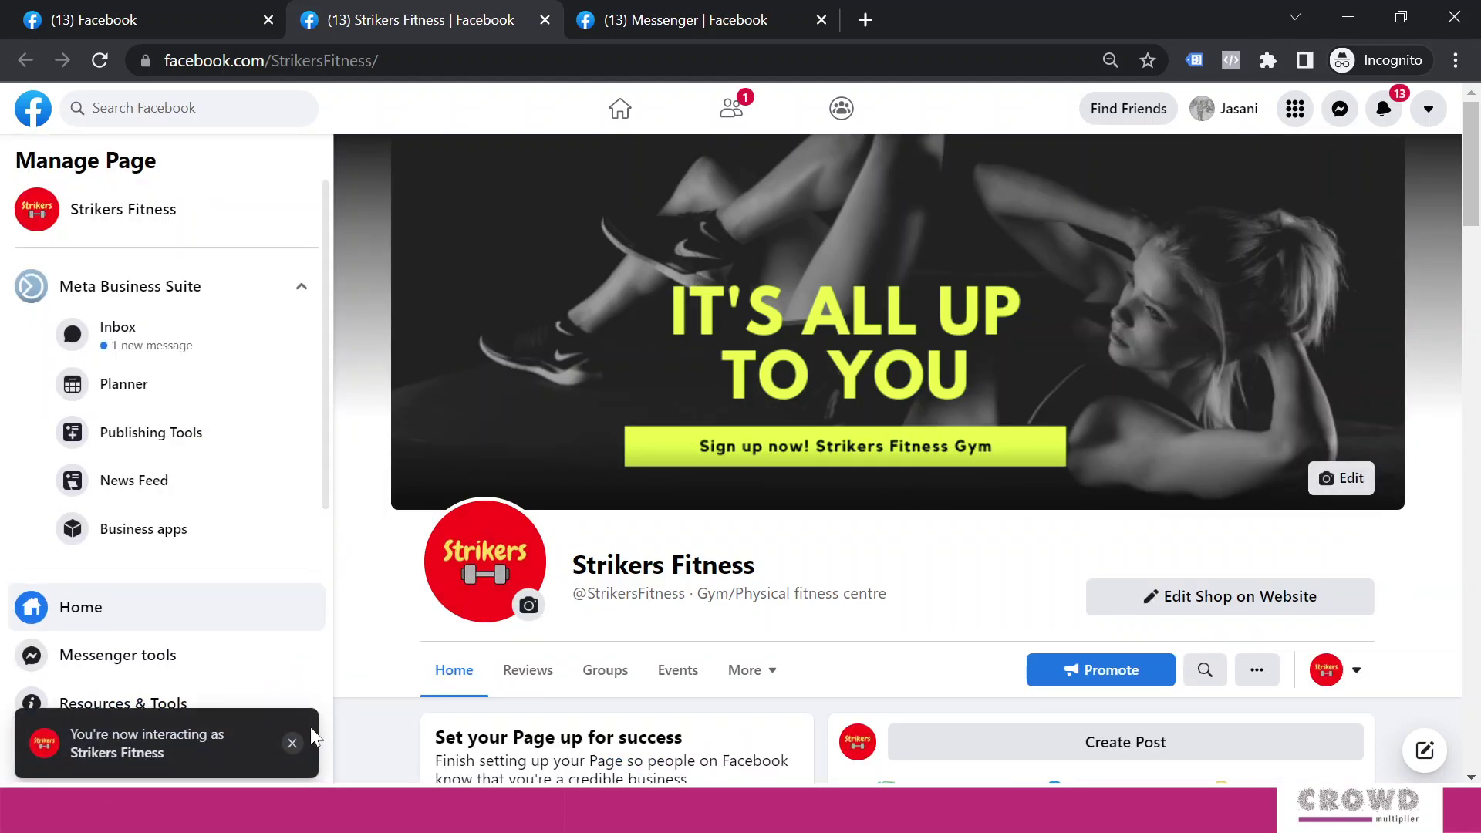
{"action": "left_click", "coordinate": [292, 744]}
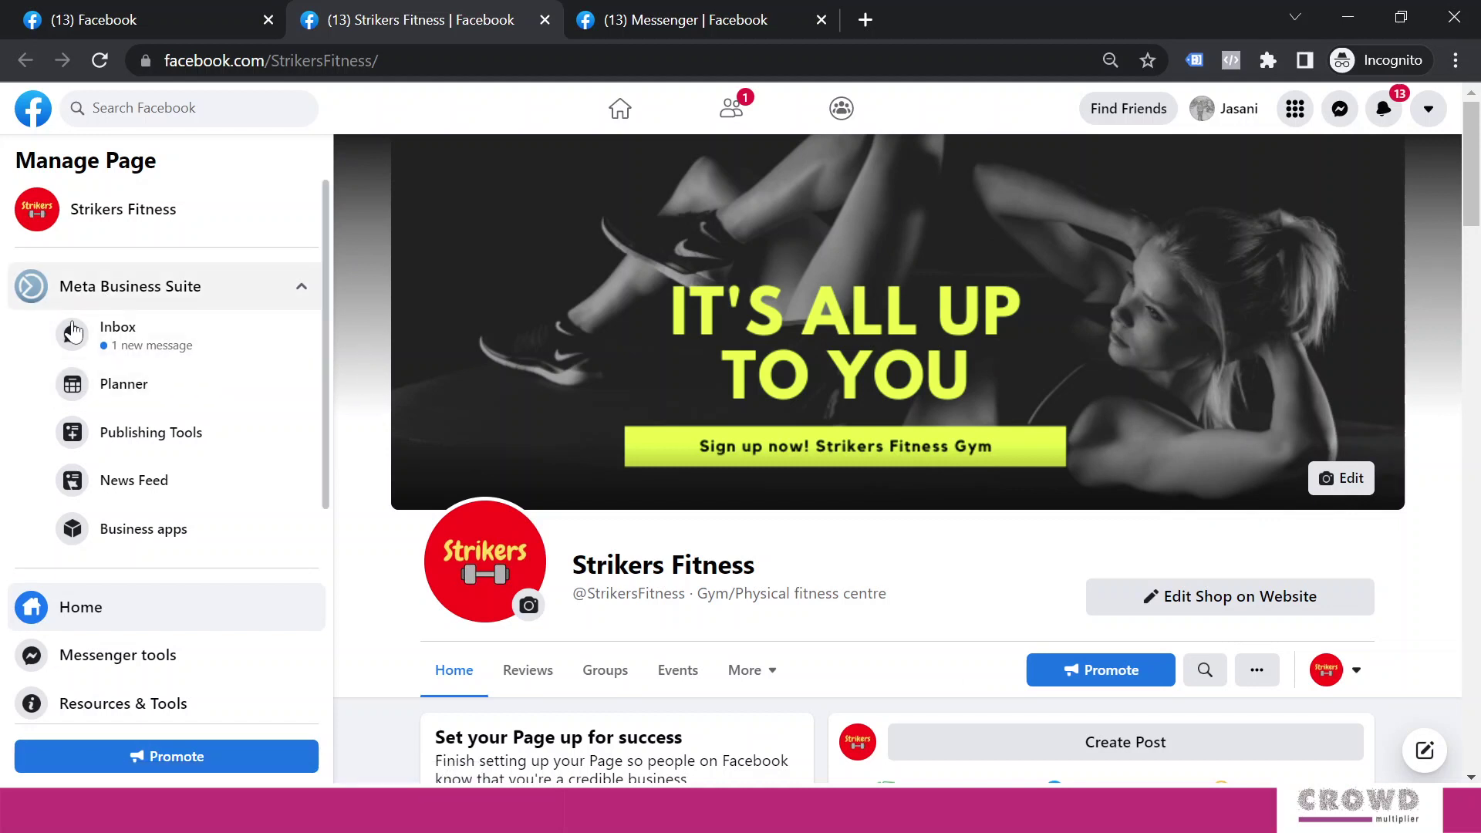
{"action": "scroll", "coordinate": [113, 337], "scroll_direction": "down", "scroll_amount": 5}
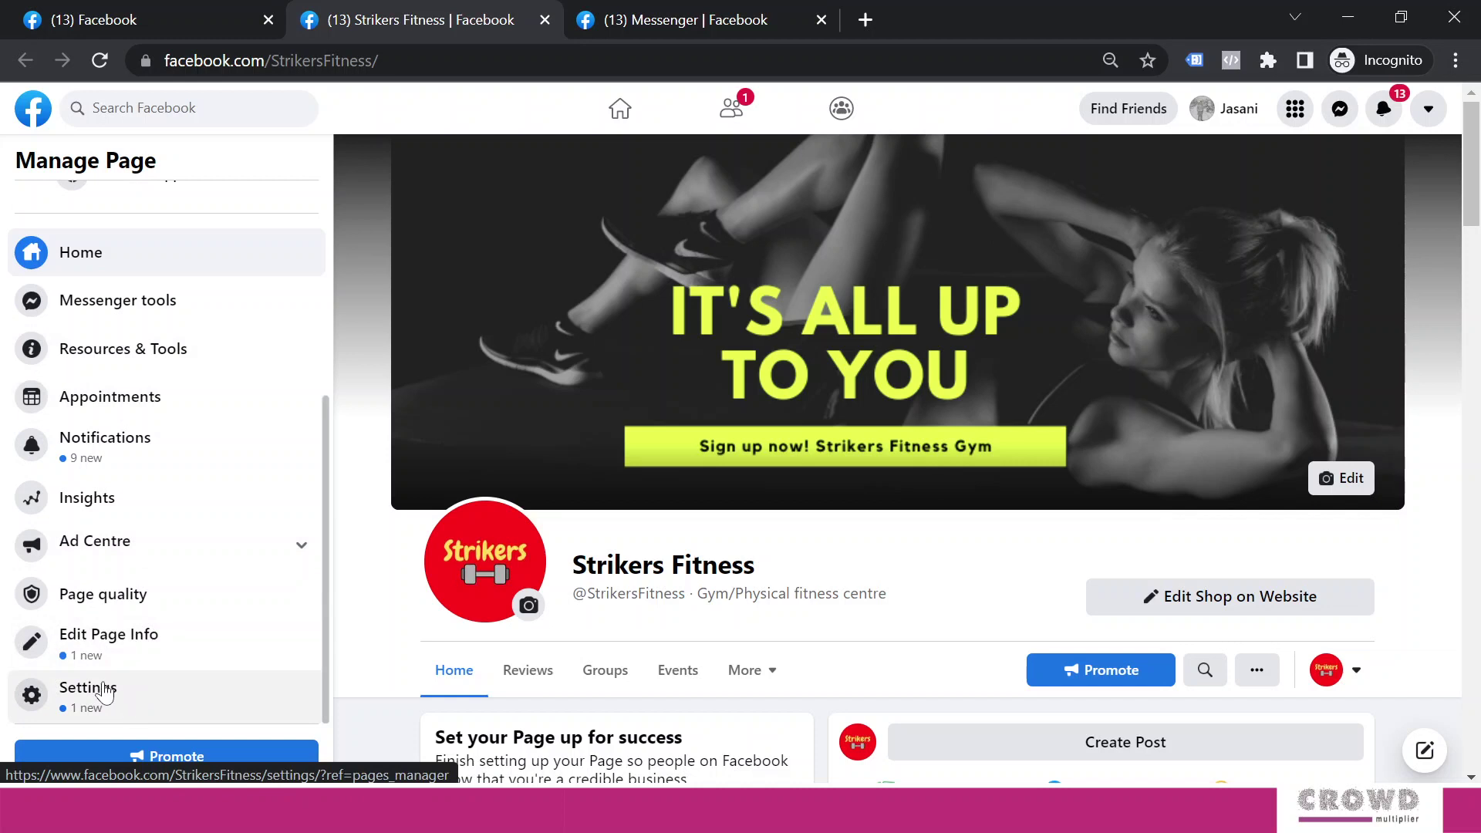
In the Page's Messaging settings, start setting up automated responses for Messenger conversations.
{"action": "left_click", "coordinate": [105, 690]}
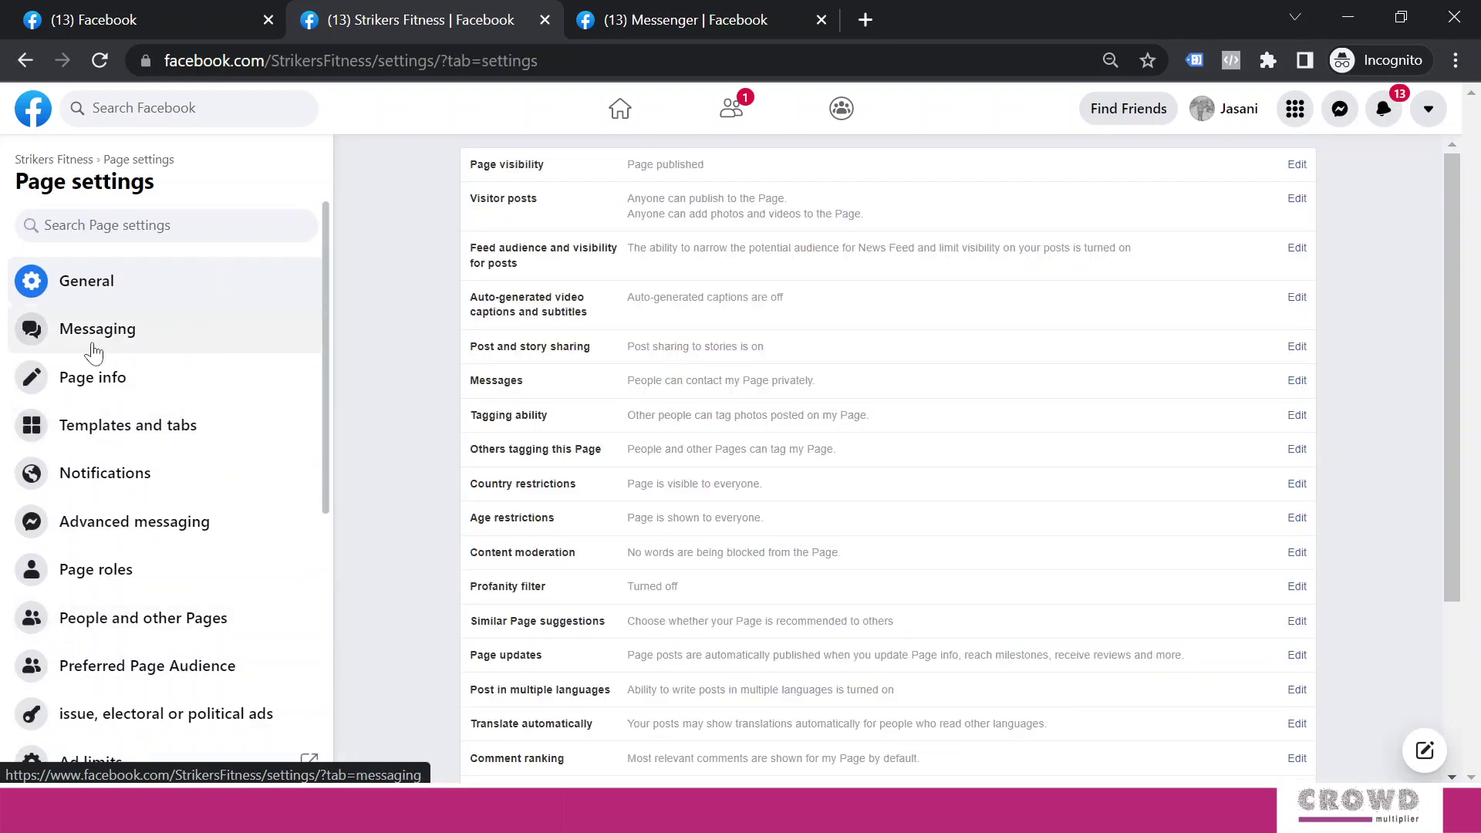
{"action": "left_click", "coordinate": [108, 341]}
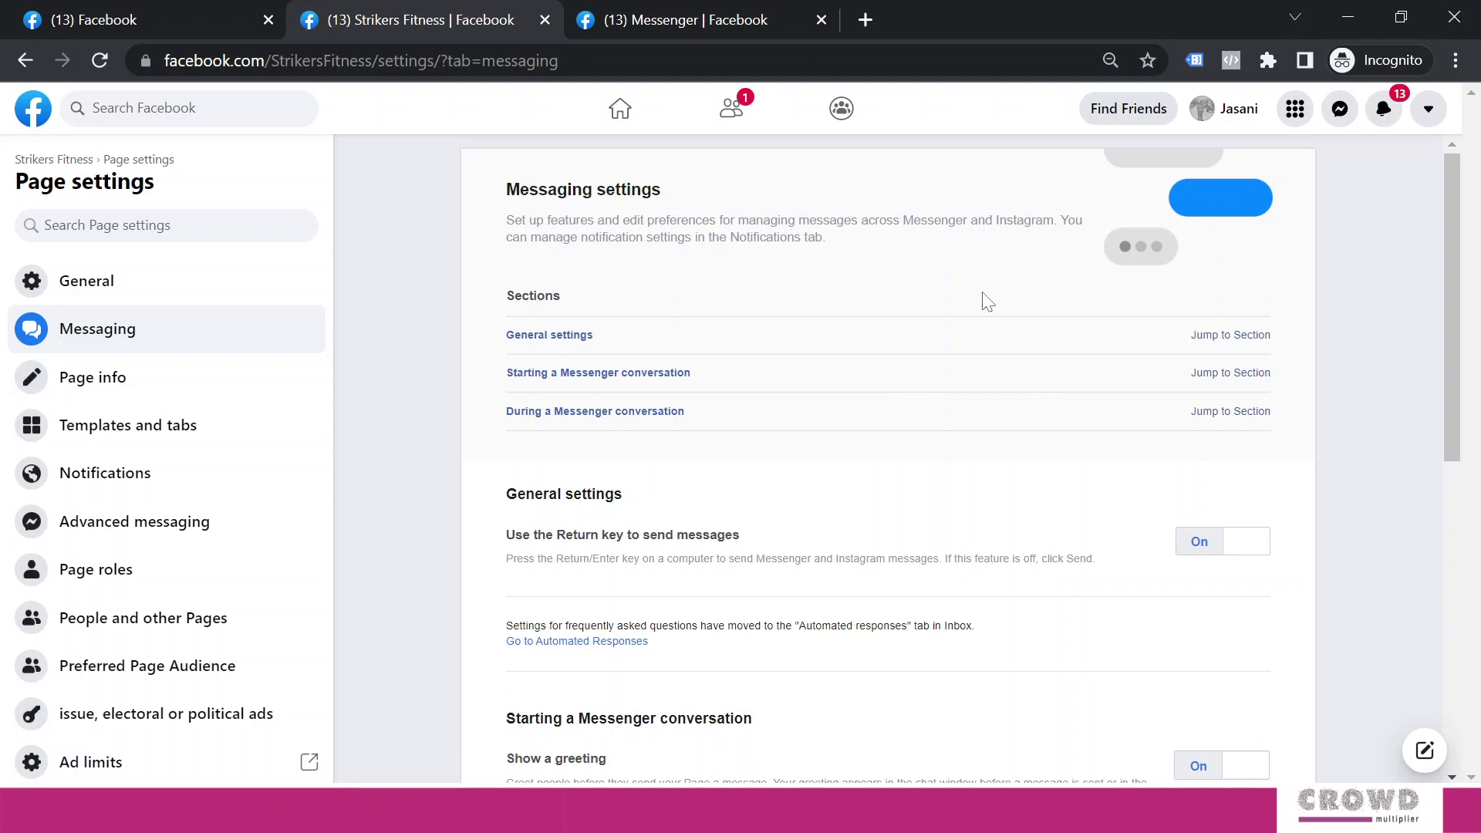
{"action": "scroll", "coordinate": [984, 300], "scroll_direction": "down", "scroll_amount": 8}
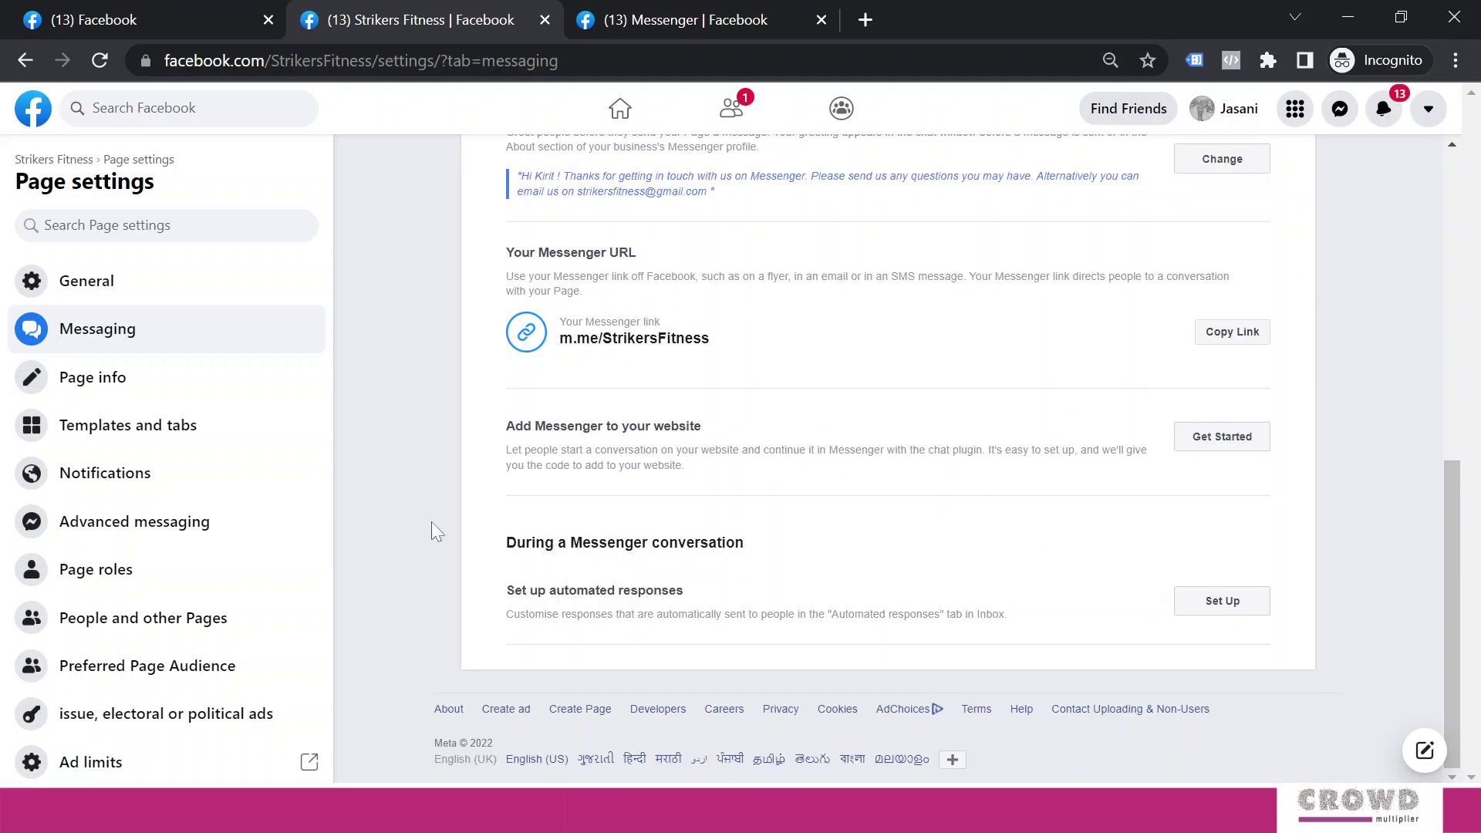
{"action": "triple_click", "coordinate": [656, 536]}
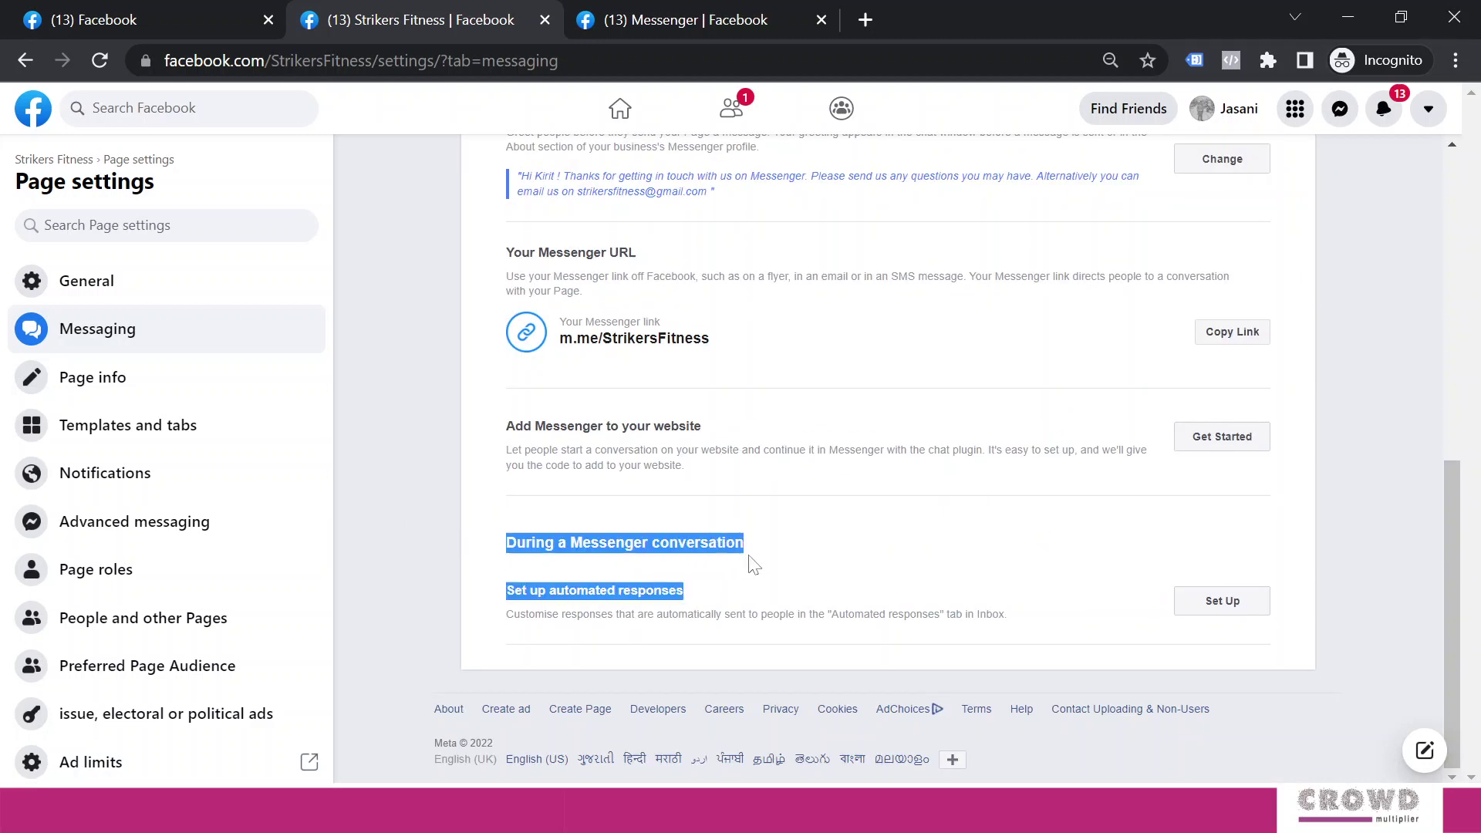
{"action": "left_click_drag", "start_coordinate": [754, 566], "coordinate": [760, 549]}
{"action": "left_click", "coordinate": [494, 603]}
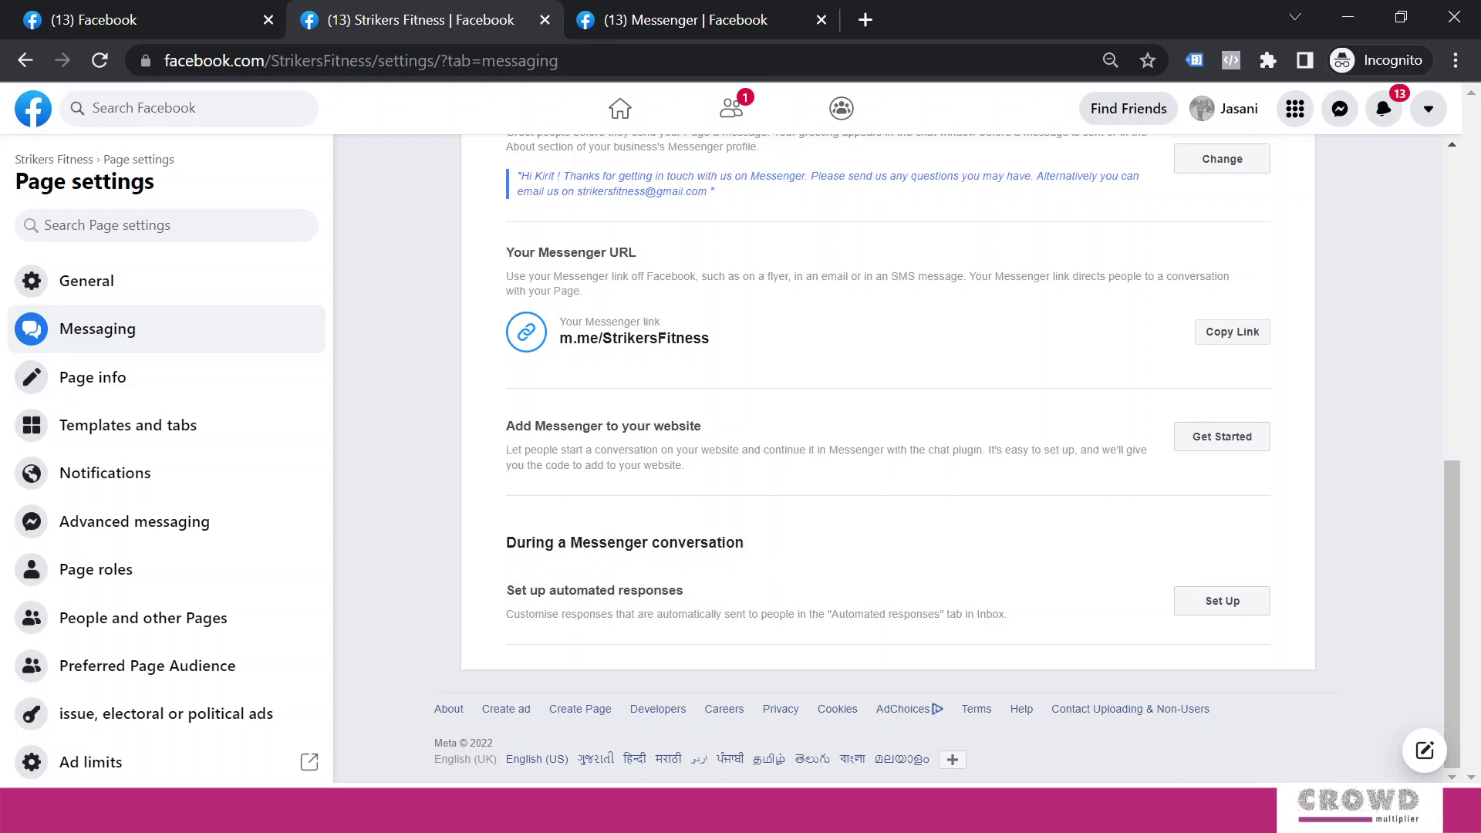
{"action": "left_click_drag", "start_coordinate": [501, 591], "coordinate": [714, 615]}
{"action": "left_click", "coordinate": [768, 591]}
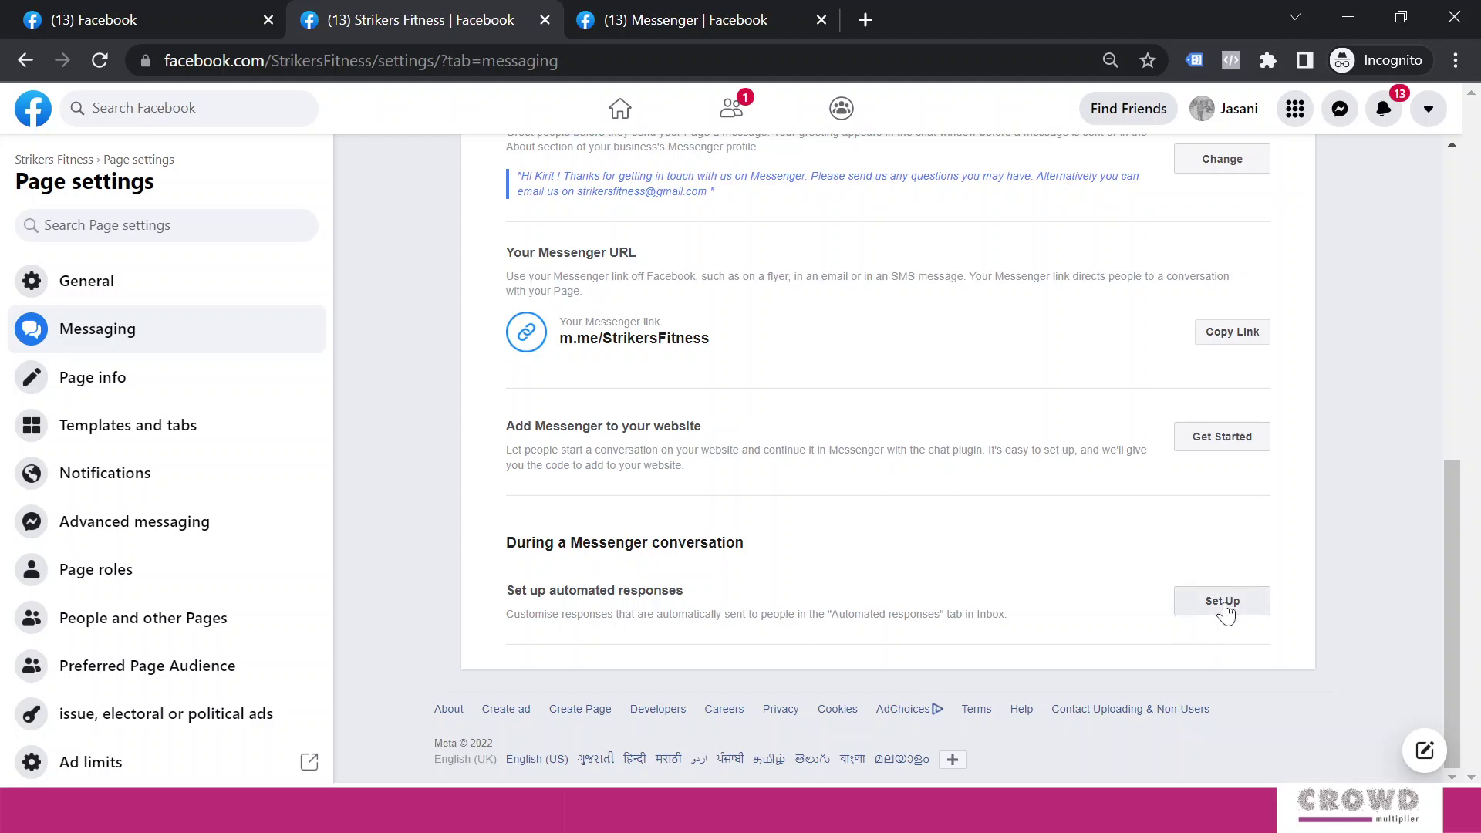
{"action": "left_click", "coordinate": [1225, 606]}
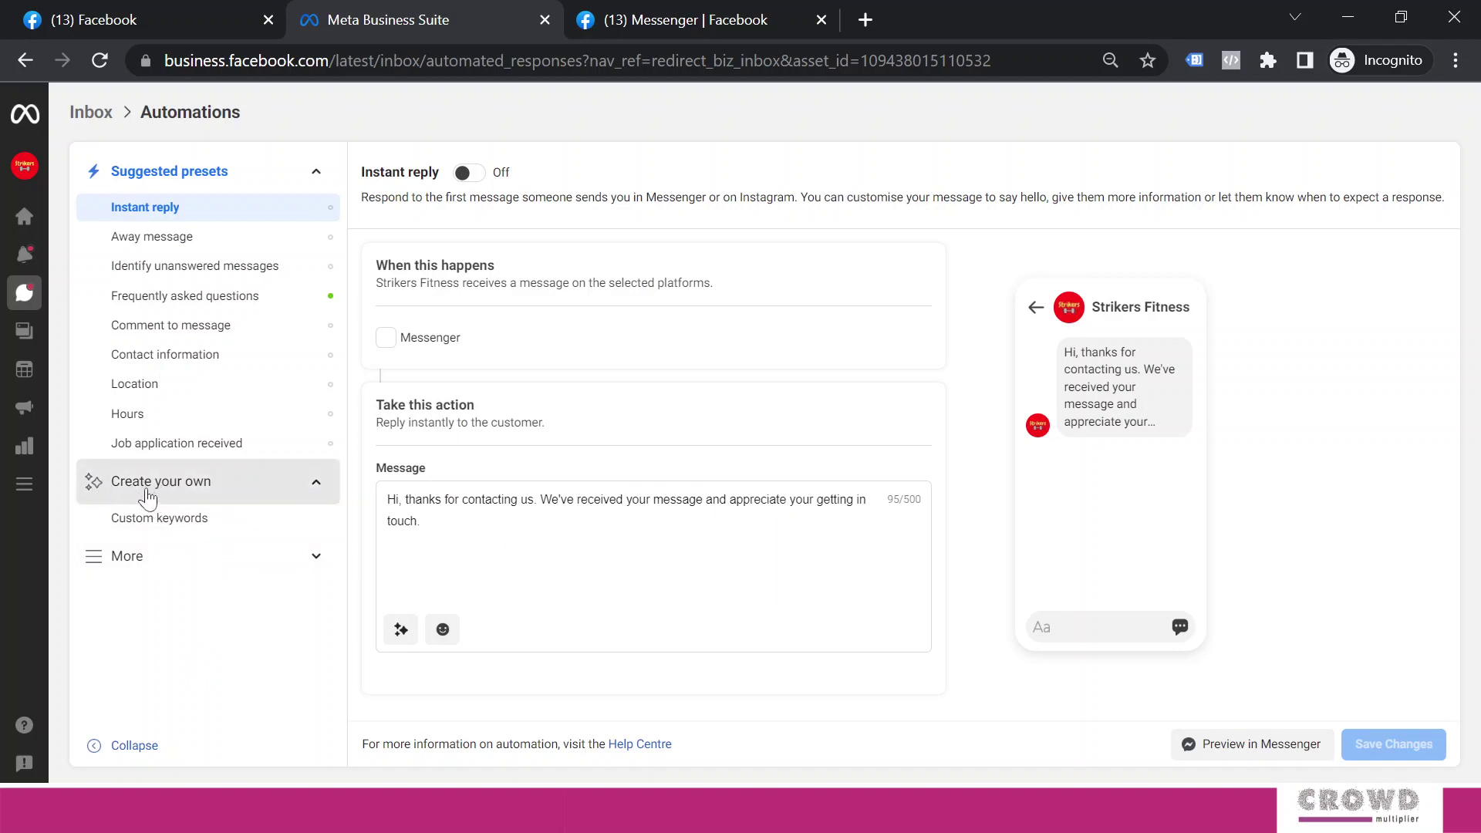
Open the Custom keywords section under Create your own in Automations.
{"action": "left_click", "coordinate": [181, 526]}
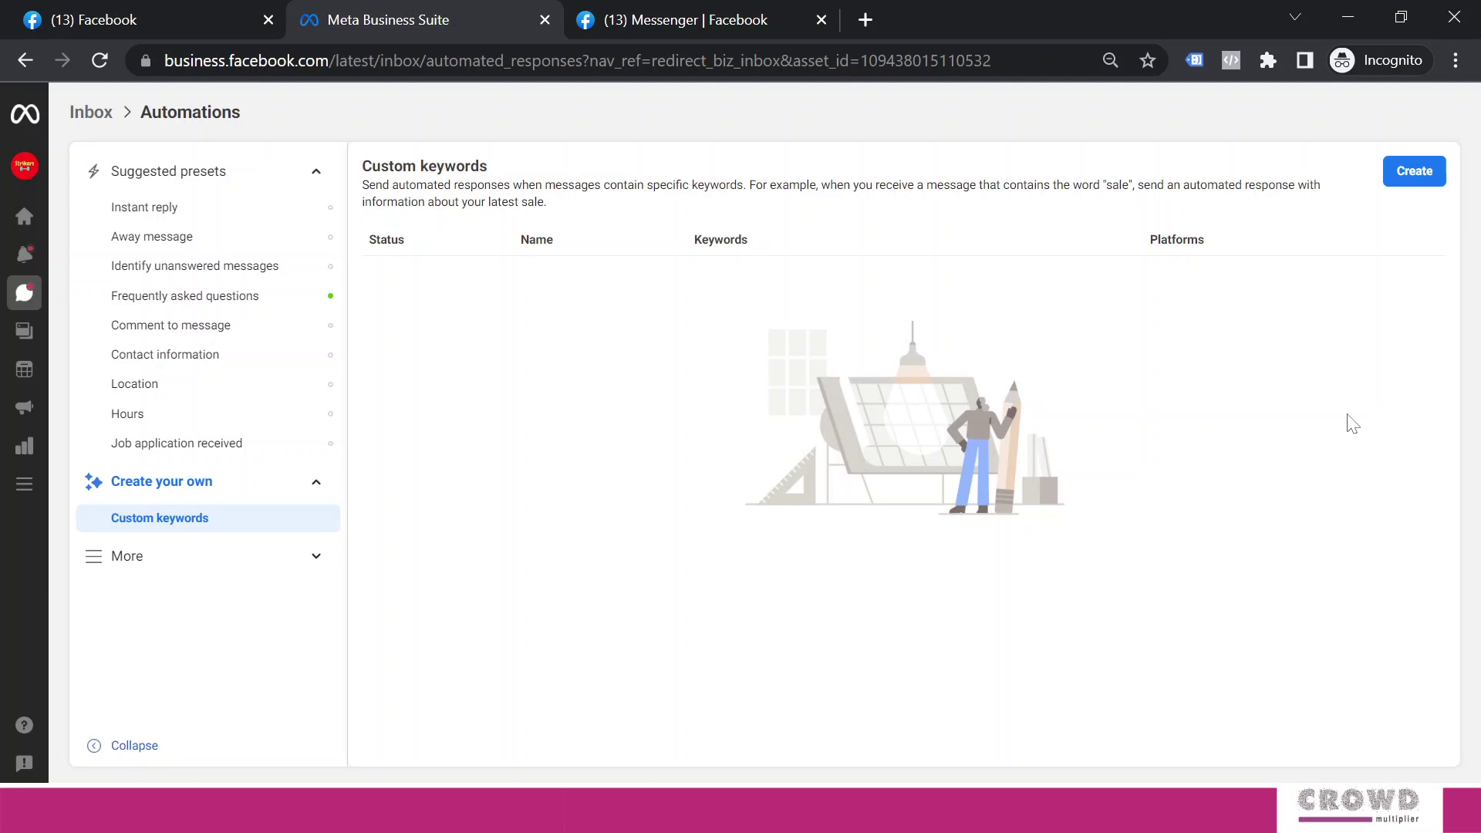
Create a new custom keyword automation named Zumba with the trigger keyword zumba.
{"action": "left_click", "coordinate": [1415, 172]}
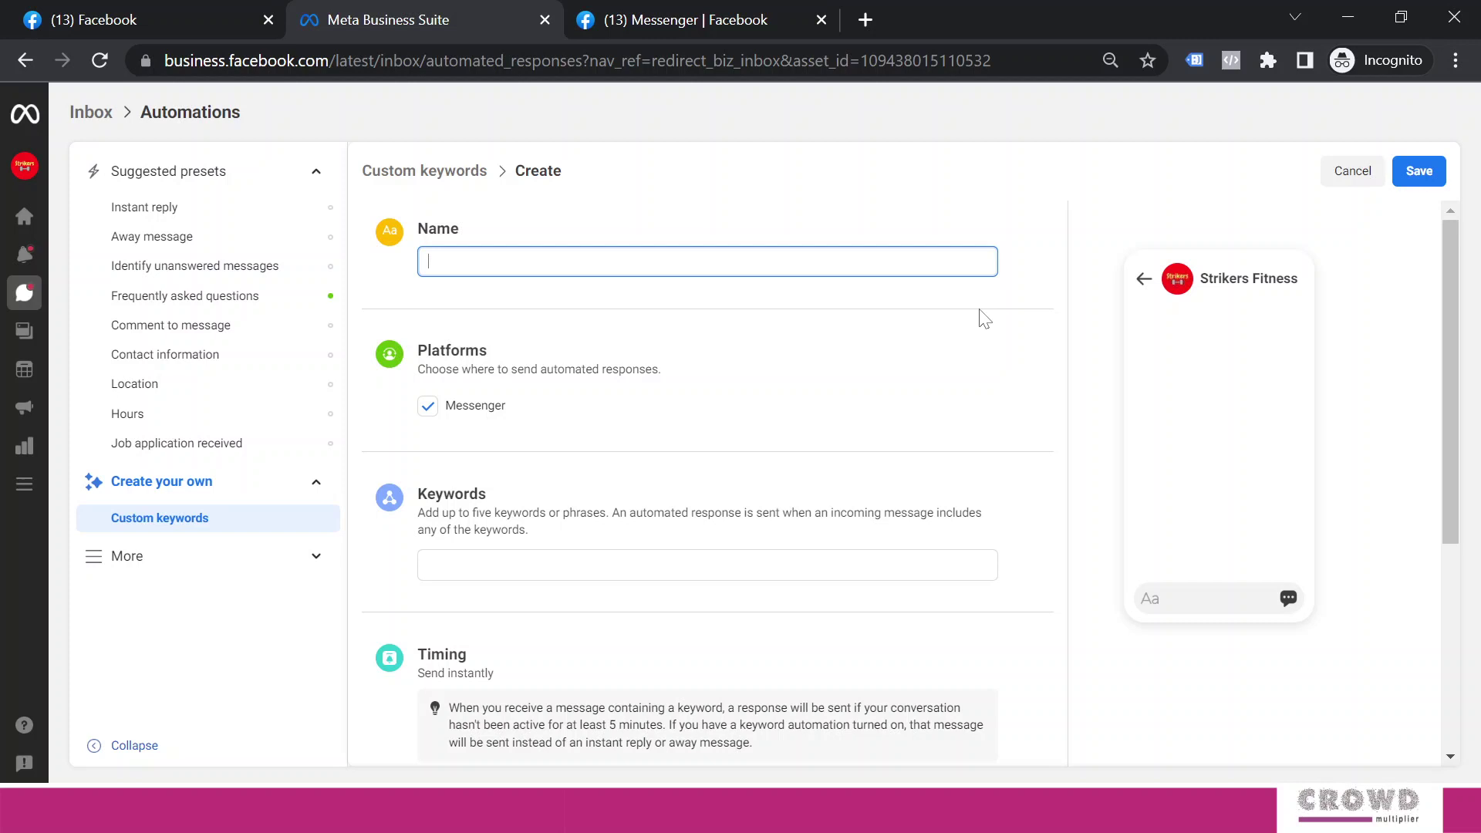
{"action": "type", "text": "Zumba"}
{"action": "scroll", "coordinate": [539, 425], "scroll_direction": "down", "scroll_amount": 1}
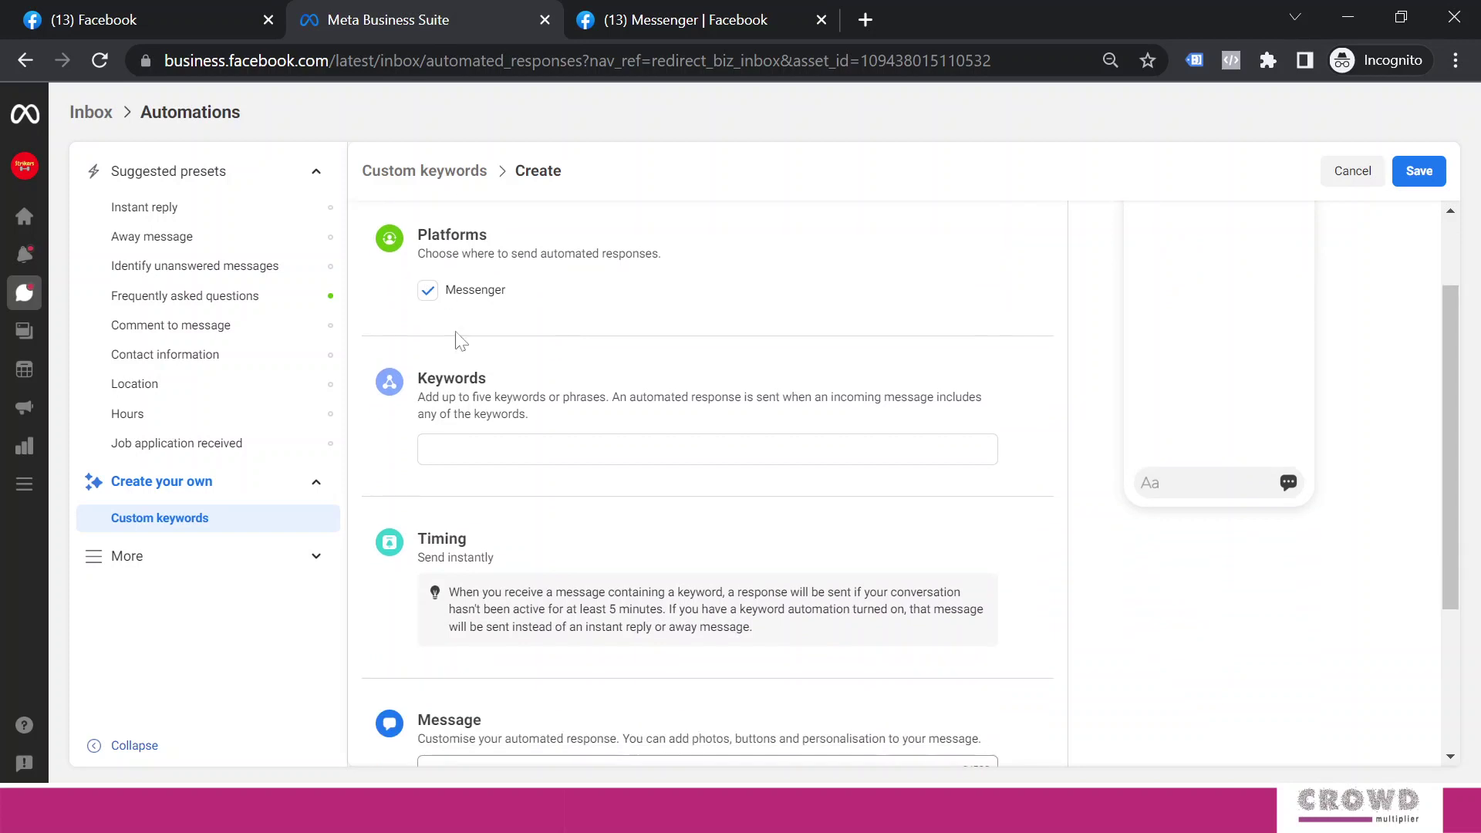
{"action": "left_click", "coordinate": [707, 449]}
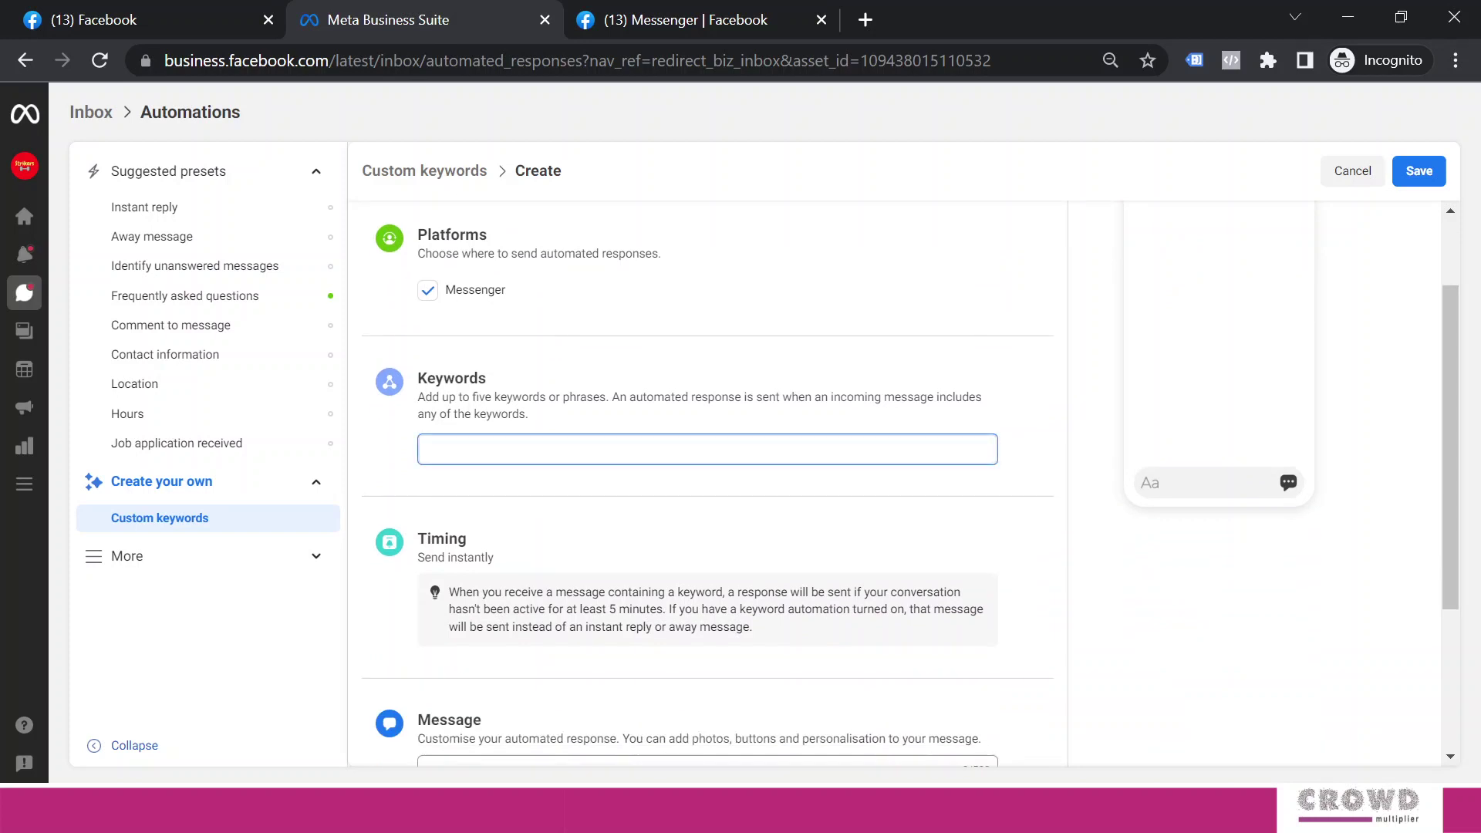
{"action": "type", "text": "zumba"}
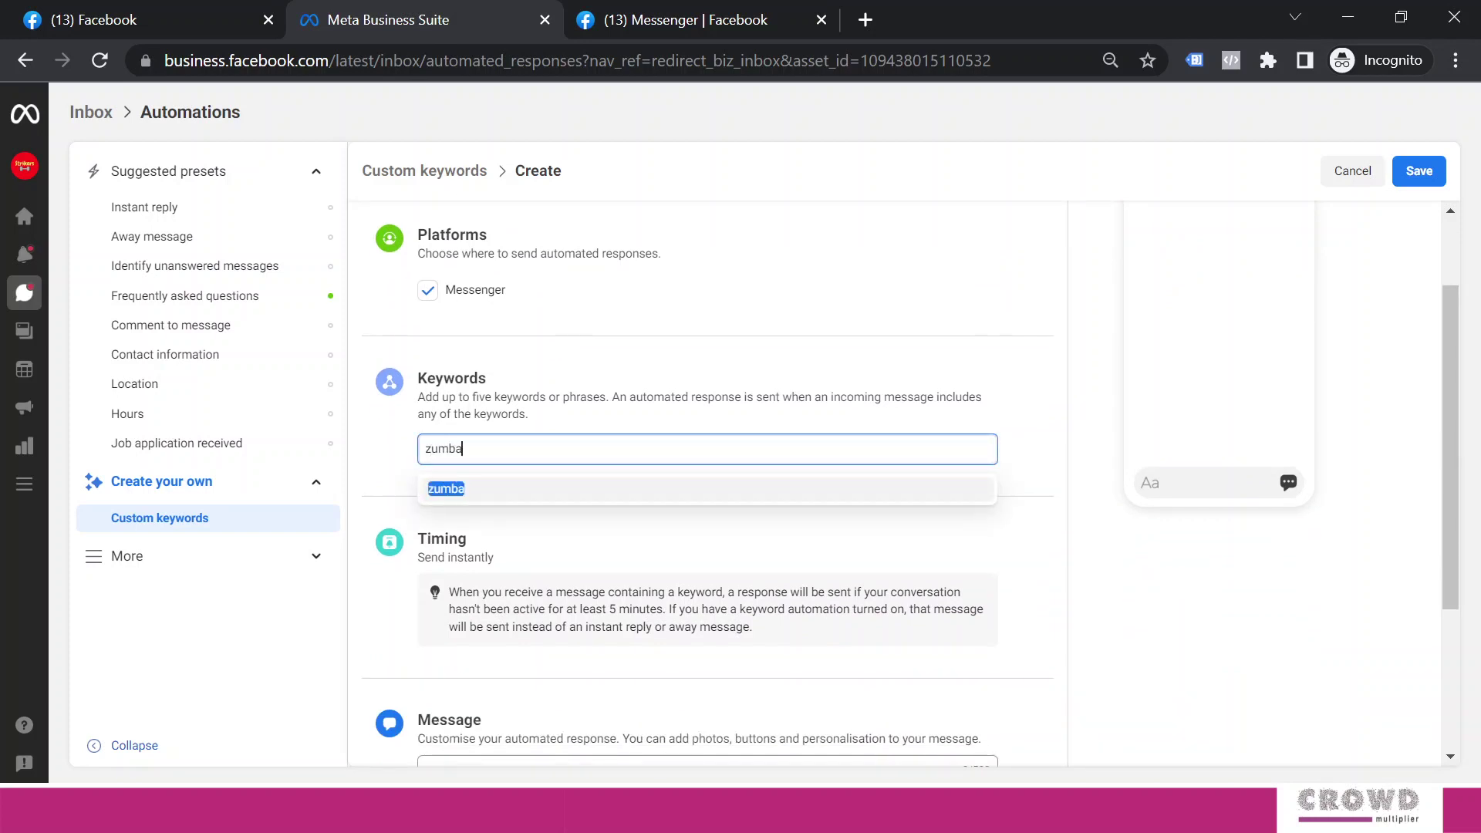
{"action": "key", "text": "Return"}
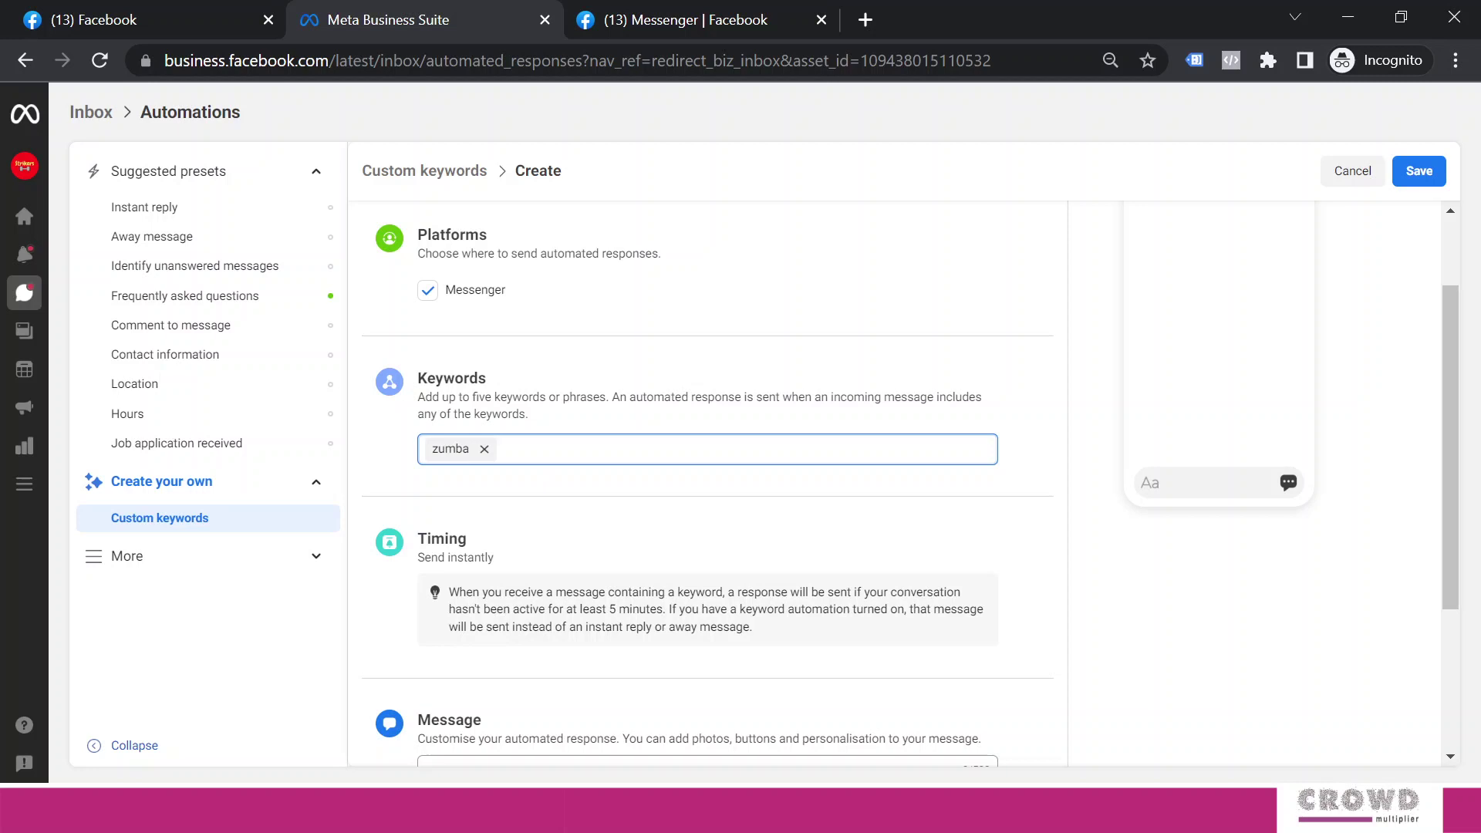
{"action": "scroll", "coordinate": [557, 486], "scroll_direction": "down", "scroll_amount": 3}
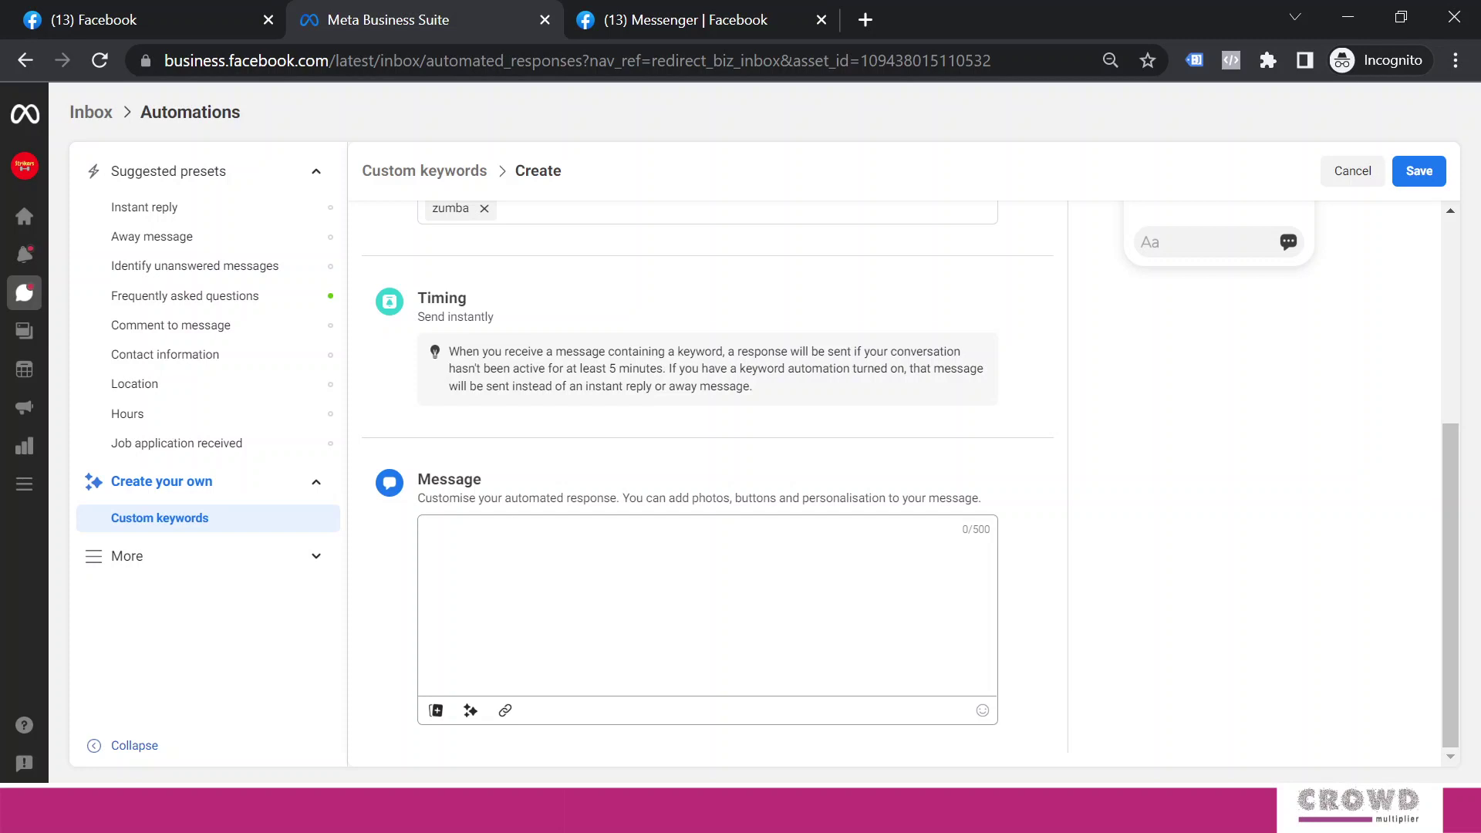
Paste the special Zumba batch reply and insert the recipient's full name after 'Hey'.
{"action": "key", "text": "ctrl+v"}
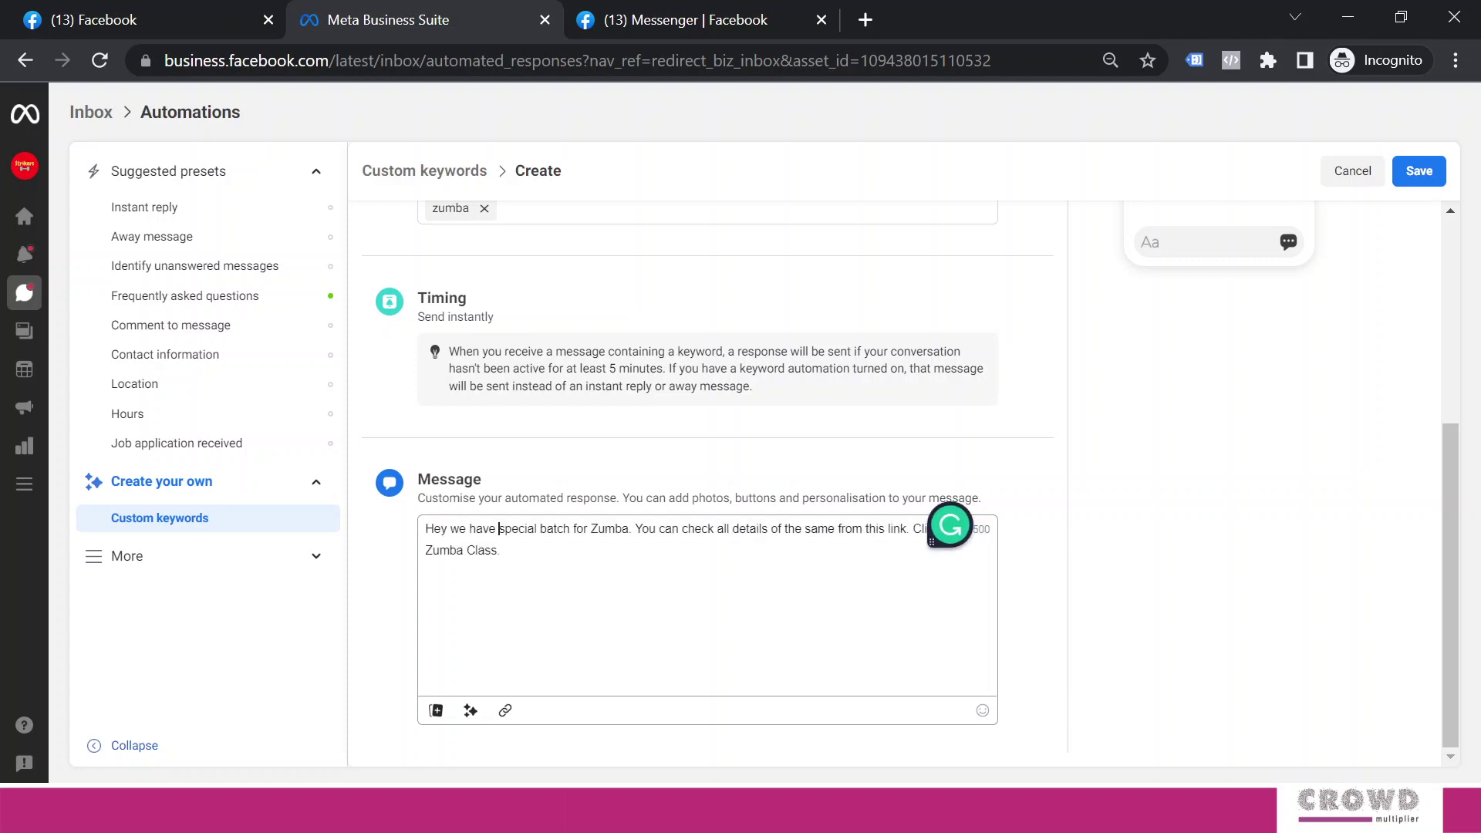
{"action": "left_click", "coordinate": [471, 710]}
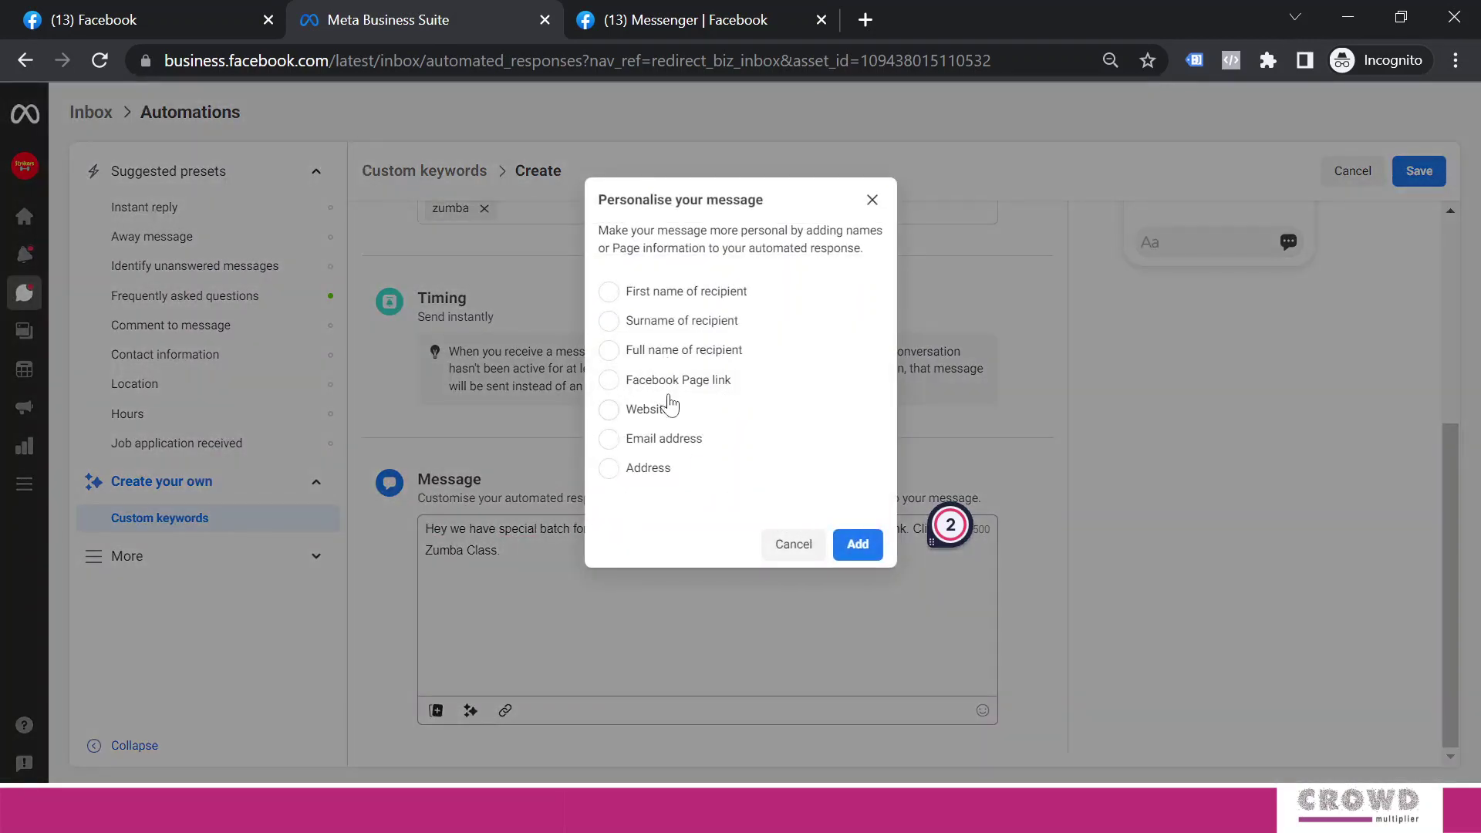
{"action": "left_click", "coordinate": [631, 349]}
{"action": "left_click", "coordinate": [854, 546]}
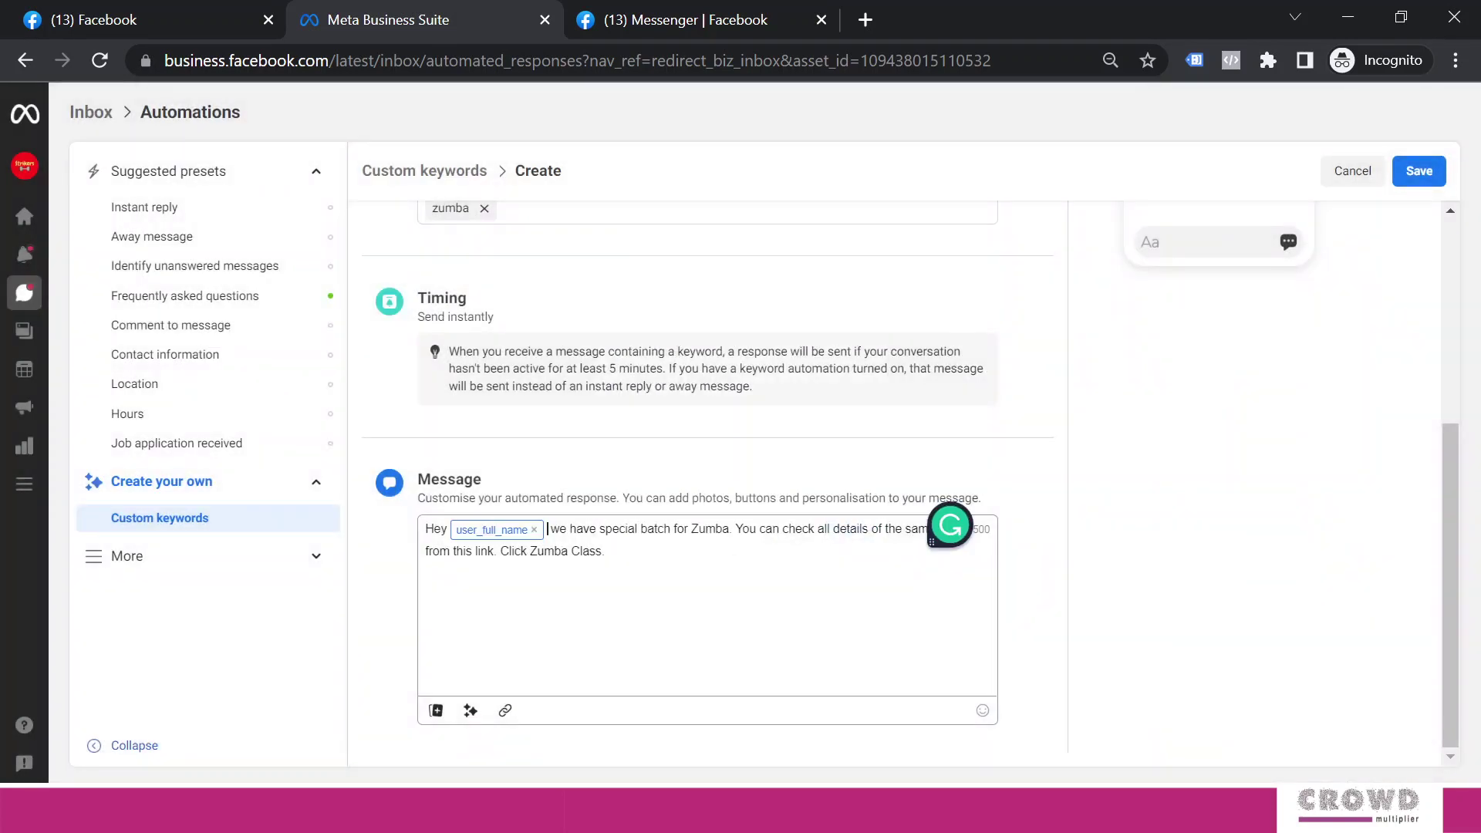
{"action": "left_click", "coordinate": [506, 711]}
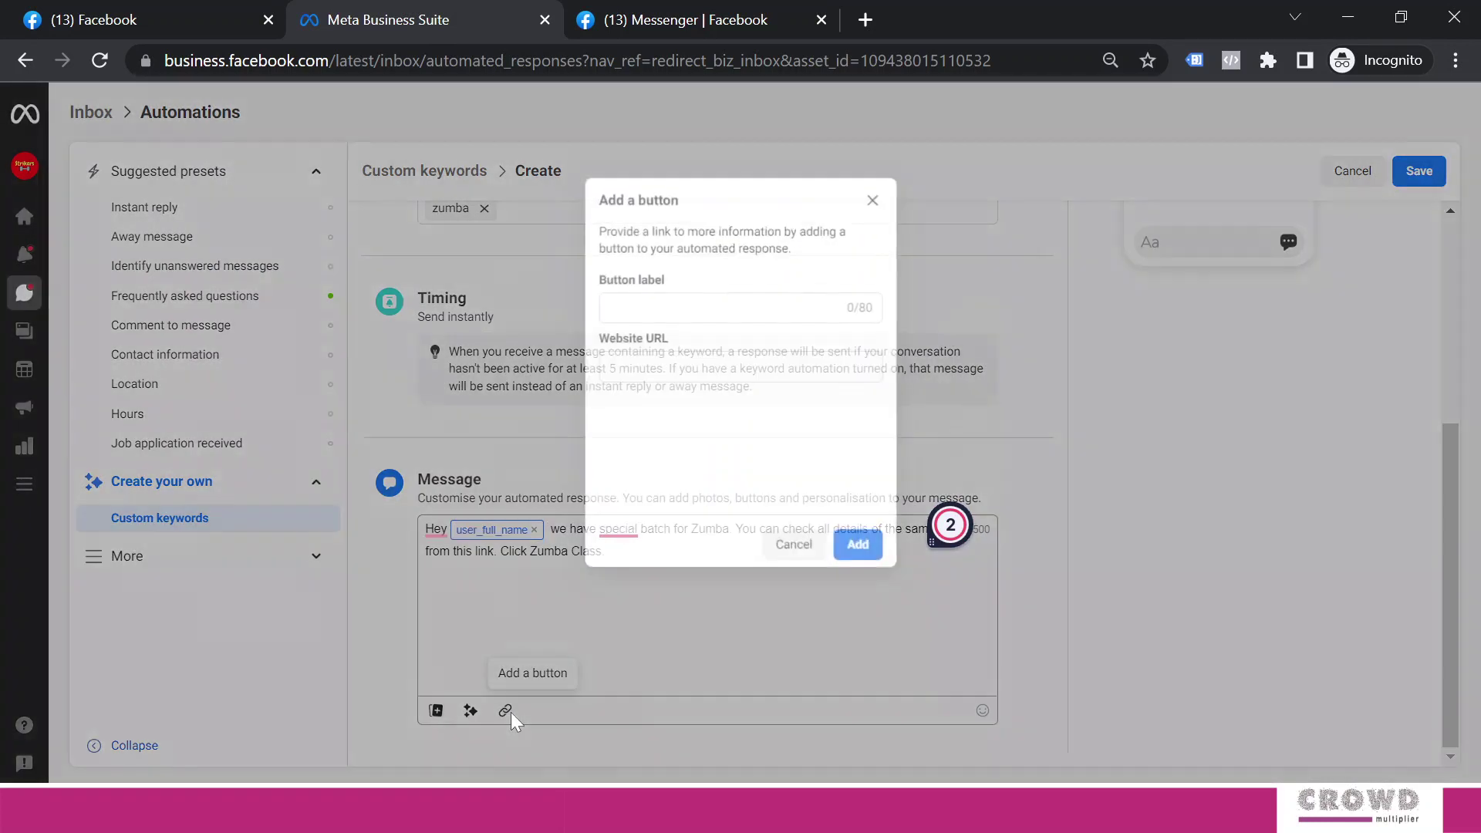
{"action": "left_click", "coordinate": [753, 309]}
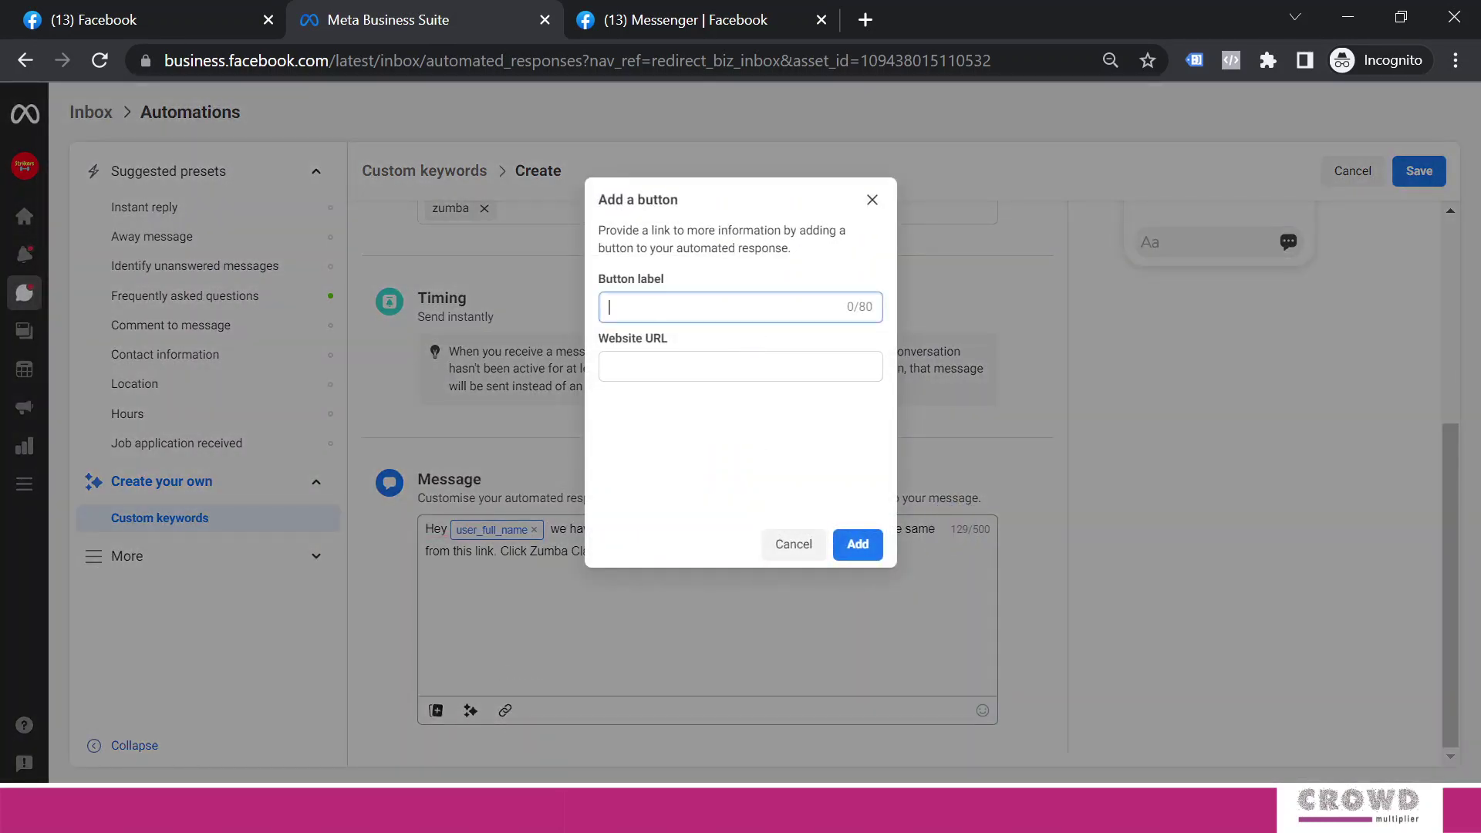
{"action": "type", "text": "Zu"}
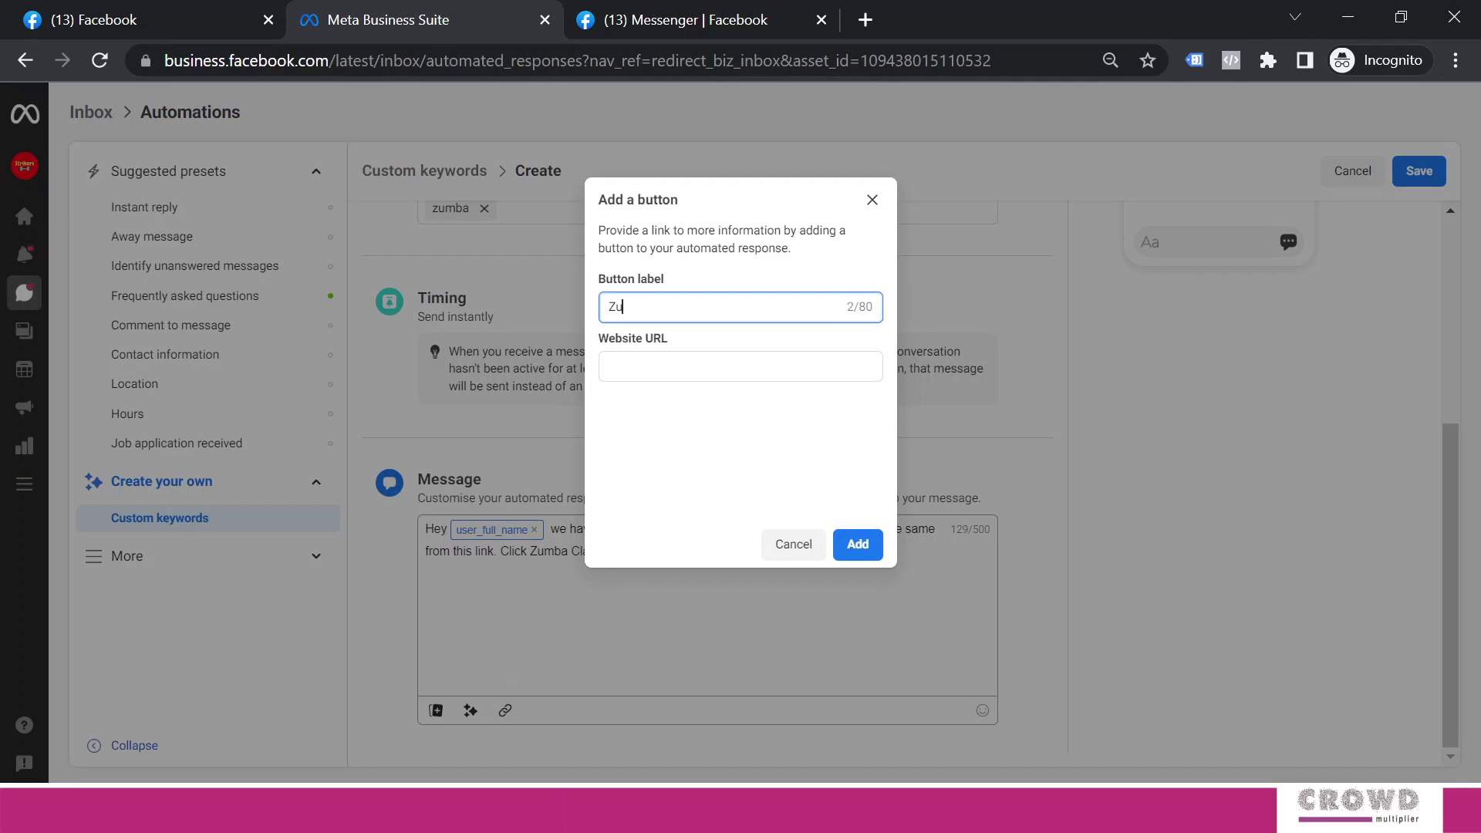
{"action": "type", "text": "mba Classes"}
{"action": "left_click", "coordinate": [610, 367]}
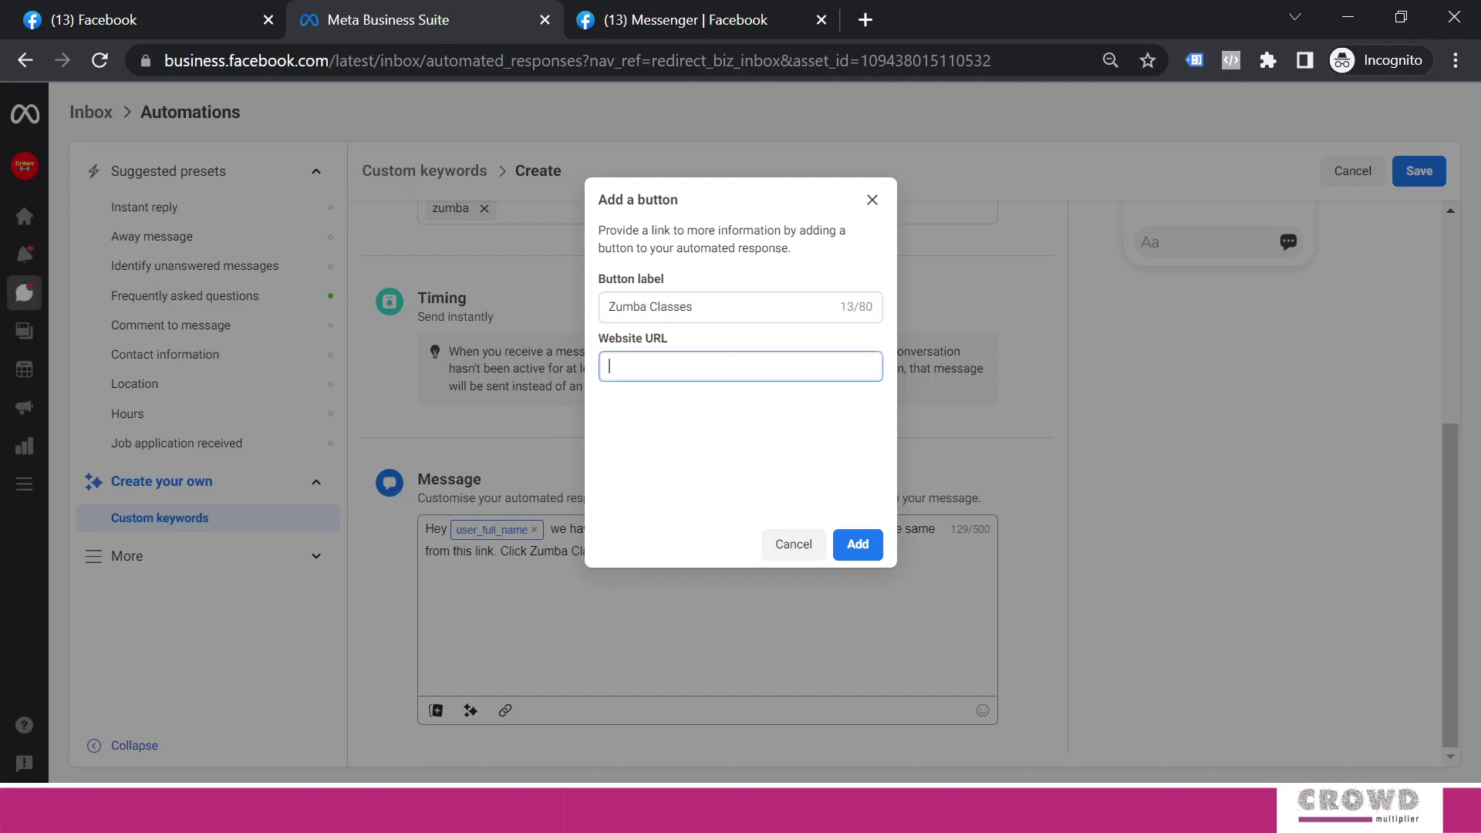
{"action": "type", "text": "http://www.strikersindia.com/zumba/"}
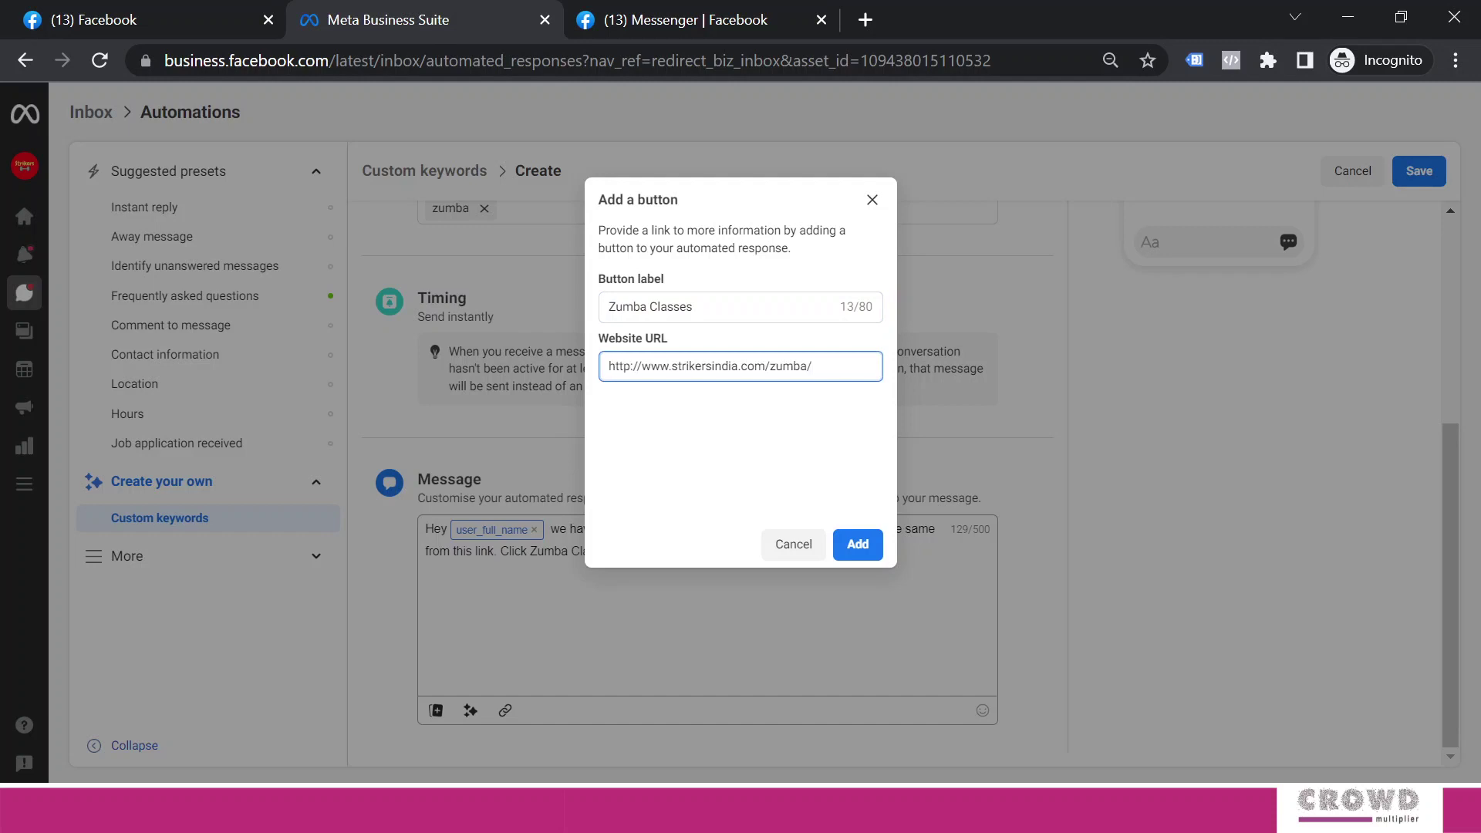
{"action": "left_click", "coordinate": [862, 552]}
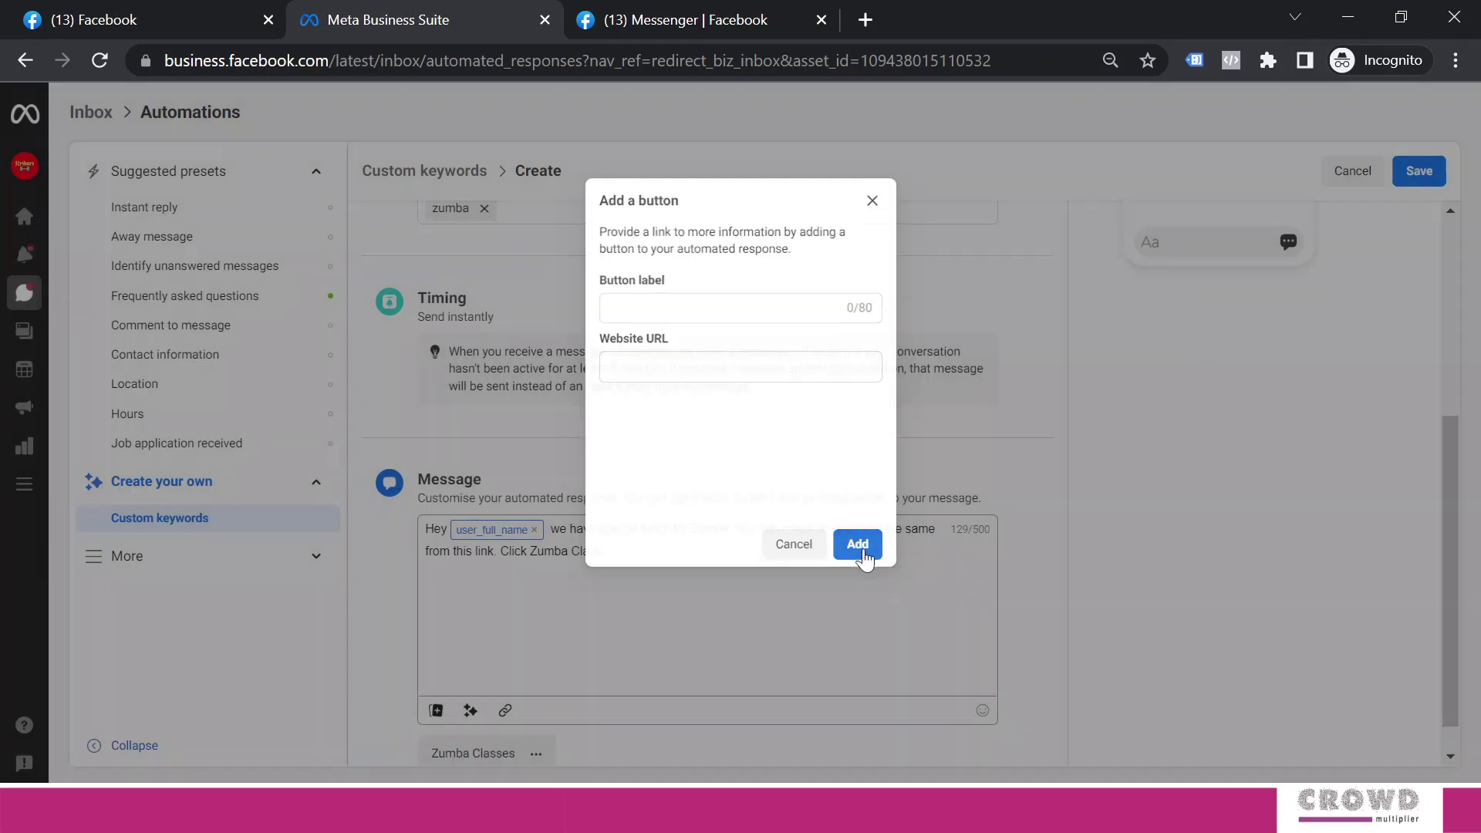
{"action": "scroll", "coordinate": [1447, 316], "scroll_direction": "up", "scroll_amount": 5}
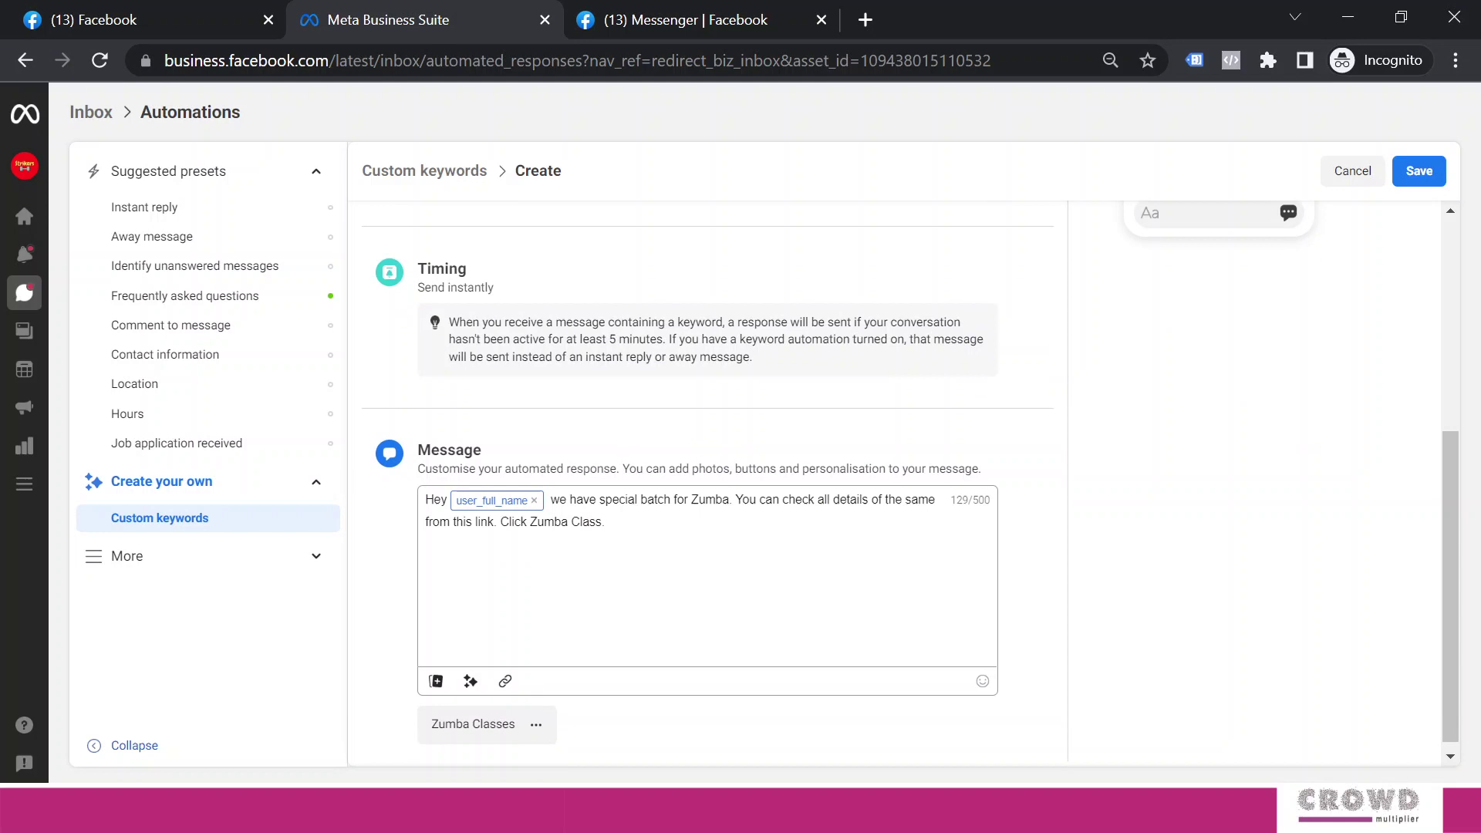
Save the Zumba automation so it shows switched on in the Custom keywords list.
{"action": "left_click", "coordinate": [1420, 171]}
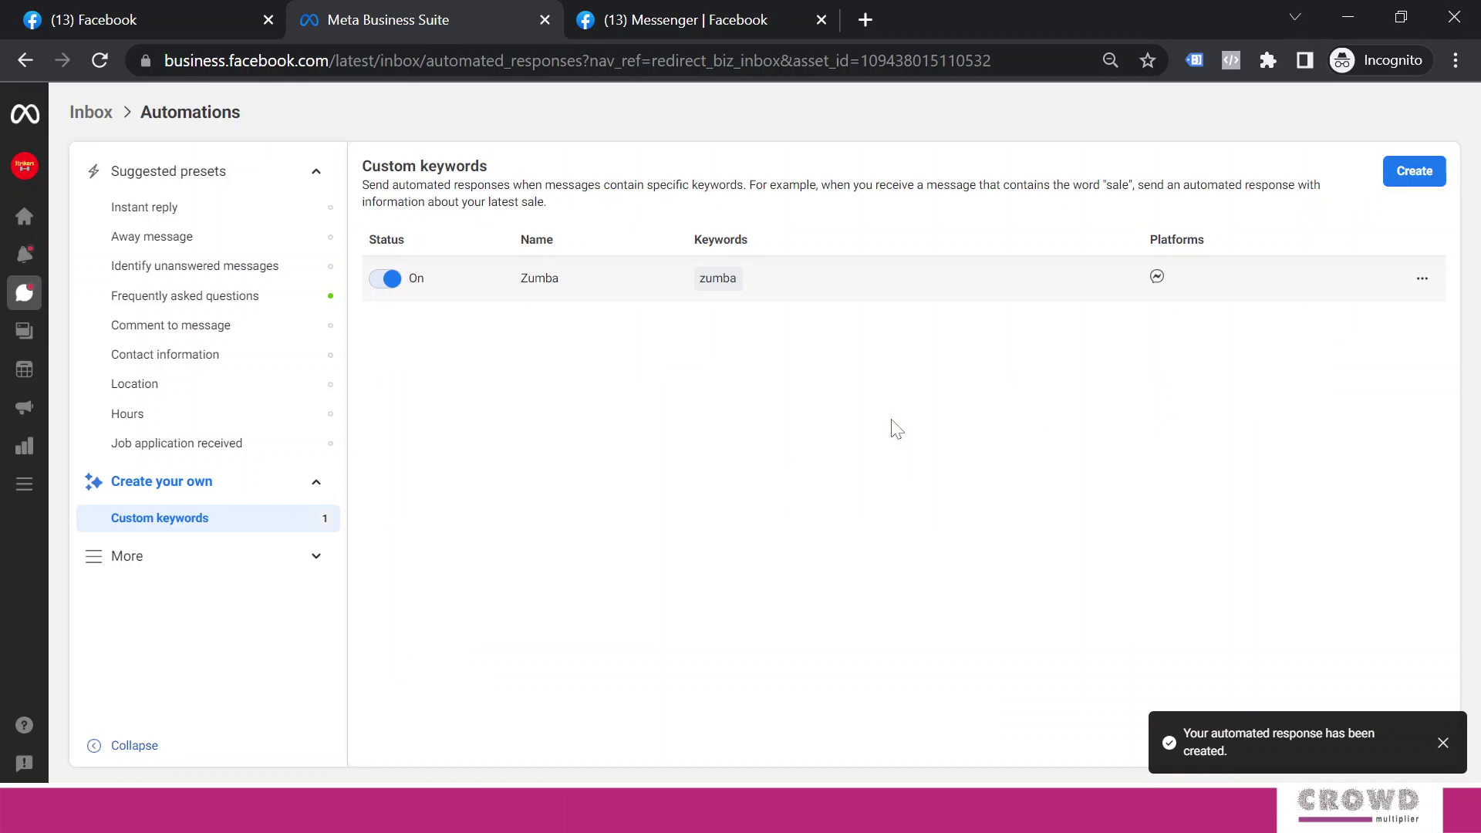
Start a second automation named Discount with trigger keywords discount and offer.
{"action": "left_click", "coordinate": [1431, 180]}
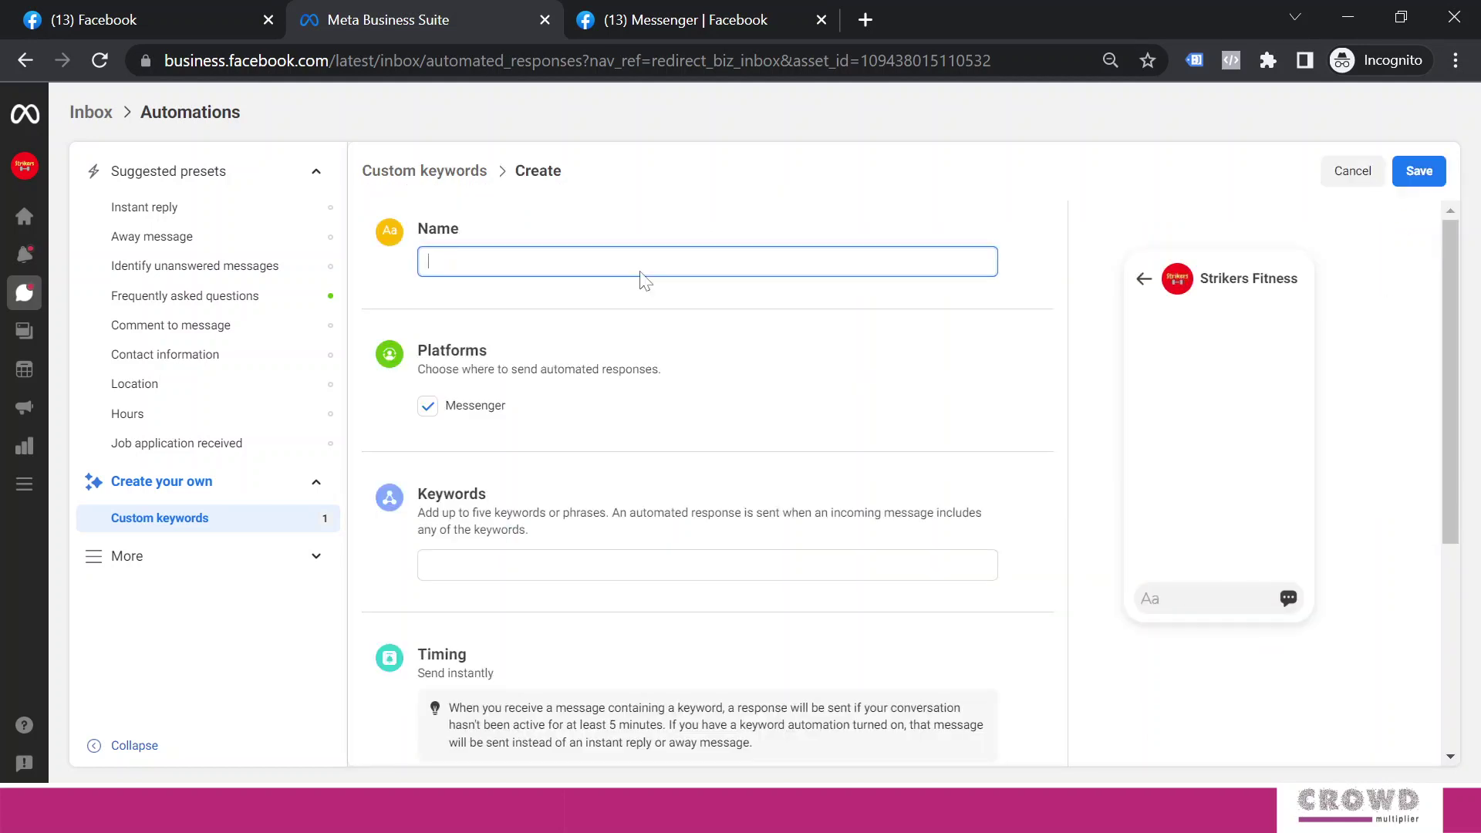
{"action": "type", "text": "Discount"}
{"action": "scroll", "coordinate": [671, 409], "scroll_direction": "down", "scroll_amount": 1}
{"action": "left_click", "coordinate": [576, 461]}
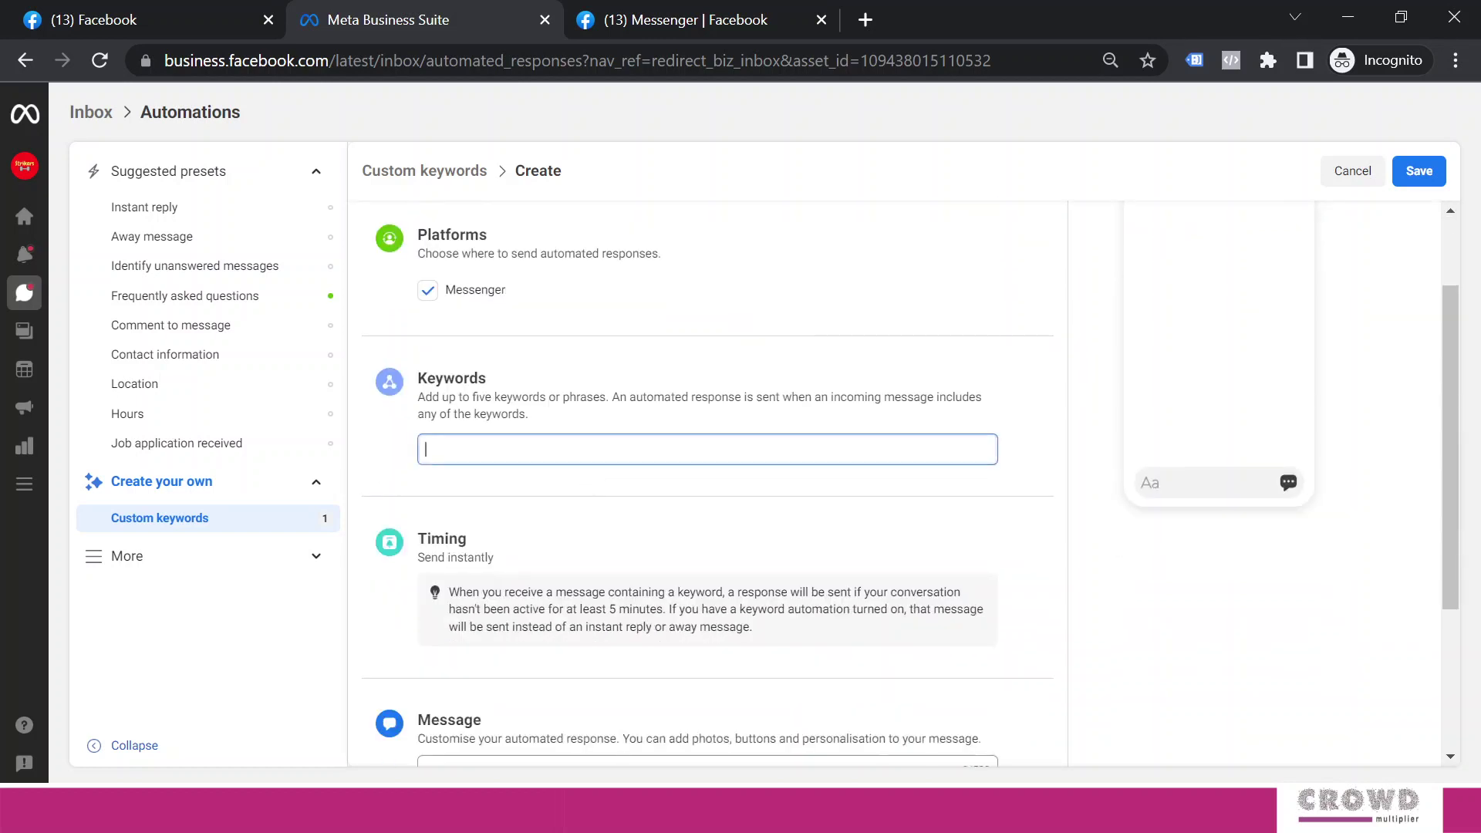
{"action": "type", "text": "dis"}
{"action": "key", "text": "BackSpace"}
{"action": "key", "text": "BackSpace"}
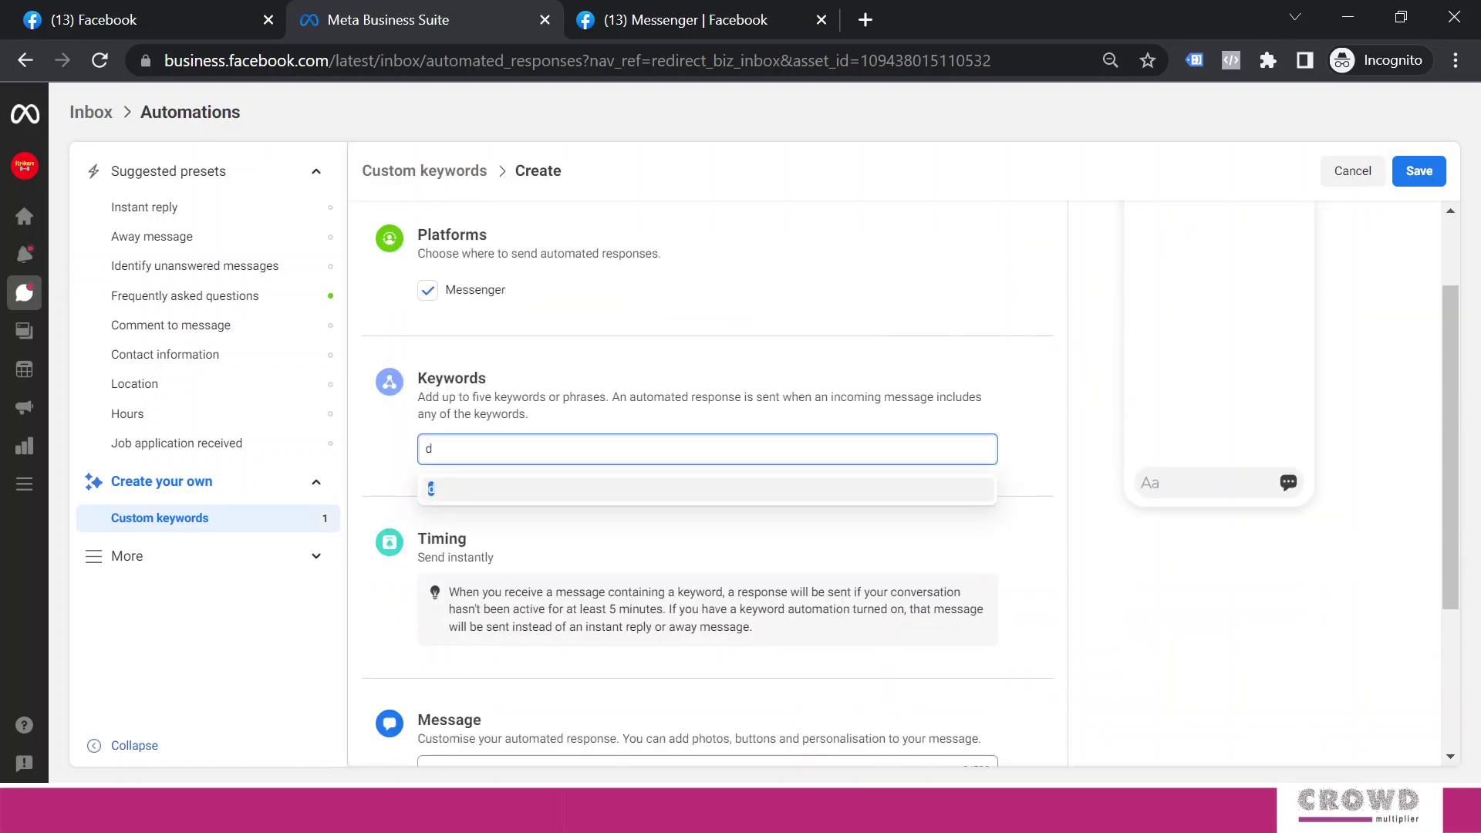
{"action": "type", "text": "iscount a"}
{"action": "key", "text": "BackSpace"}
{"action": "key", "text": "BackSpace"}
{"action": "key", "text": "Return"}
{"action": "type", "text": "offer"}
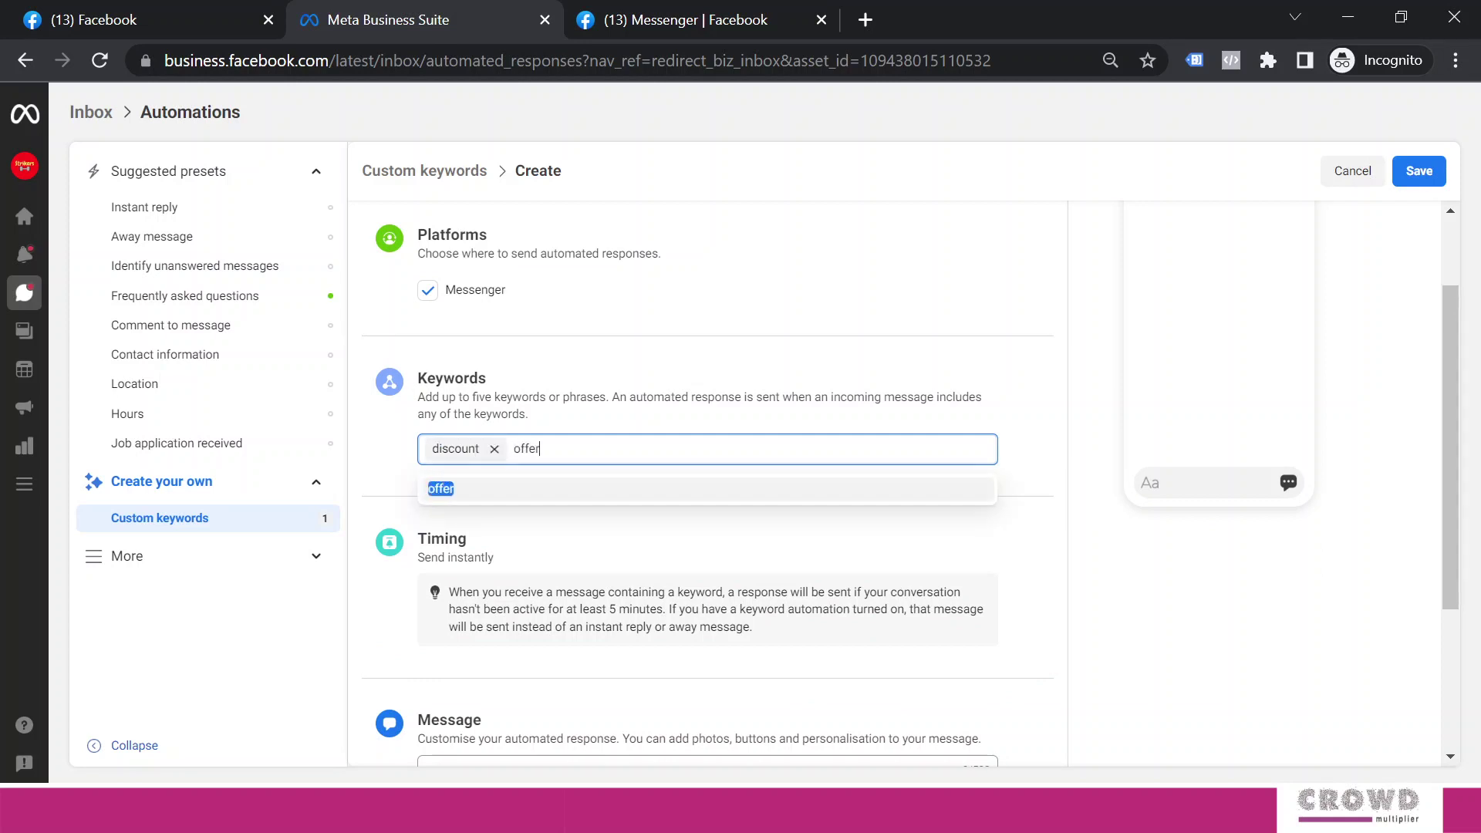
{"action": "key", "text": "Return"}
Reply 'Sorry dear, right now we don't have any discount or special offer.' and save it.
{"action": "key", "text": "Tab"}
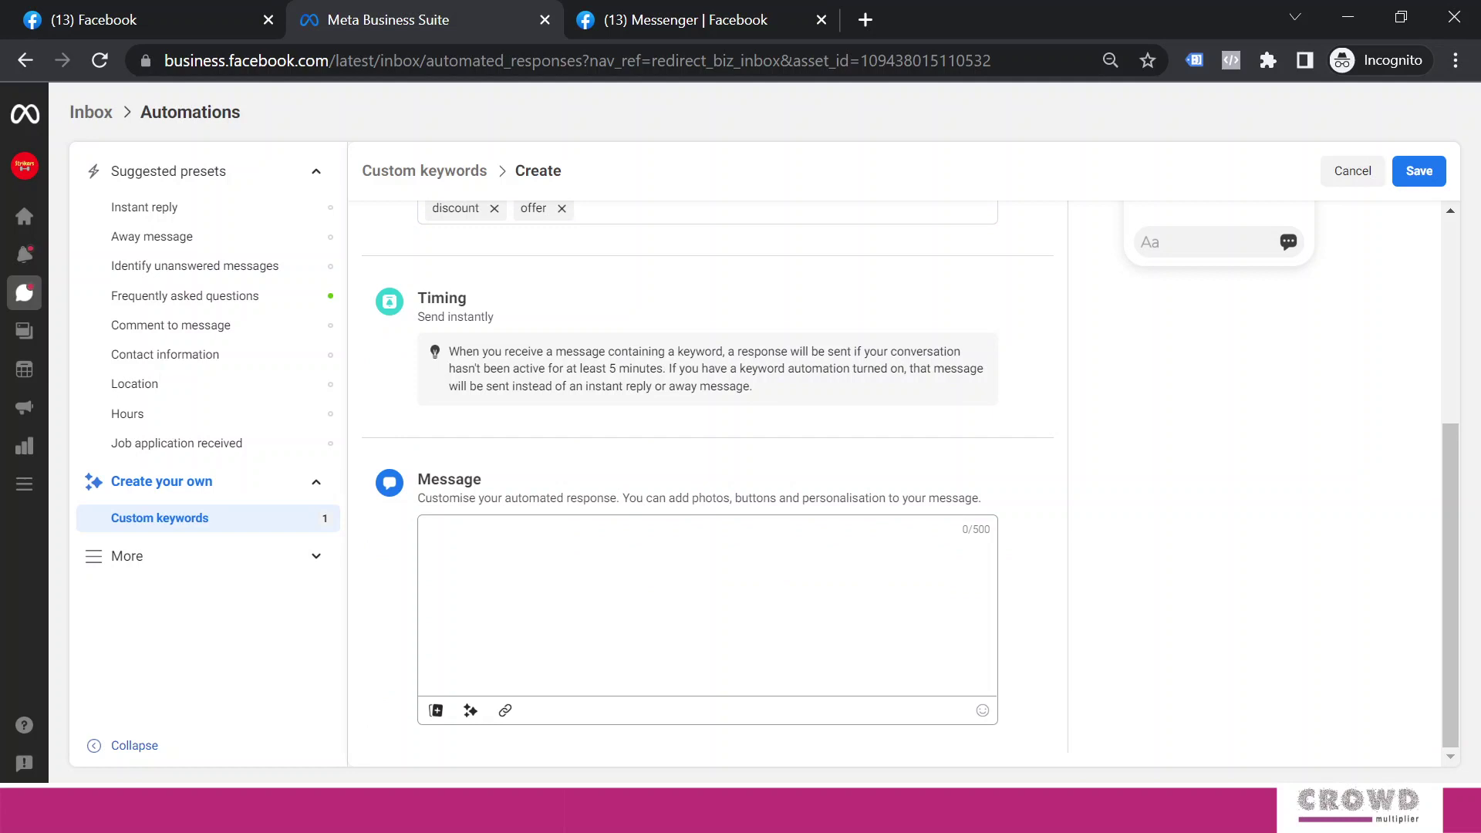
{"action": "type", "text": "Sorry "}
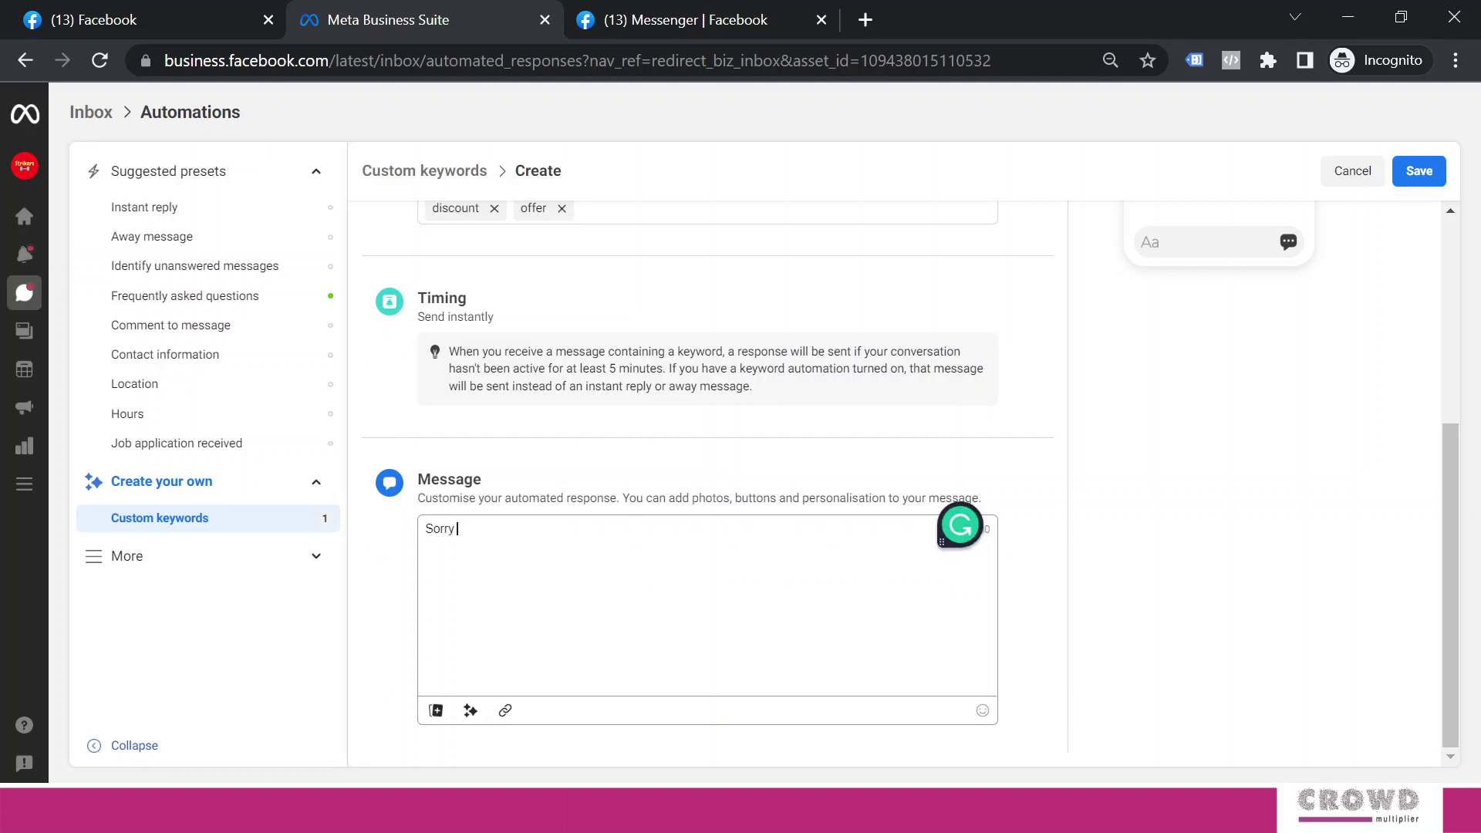
{"action": "type", "text": "dear, "}
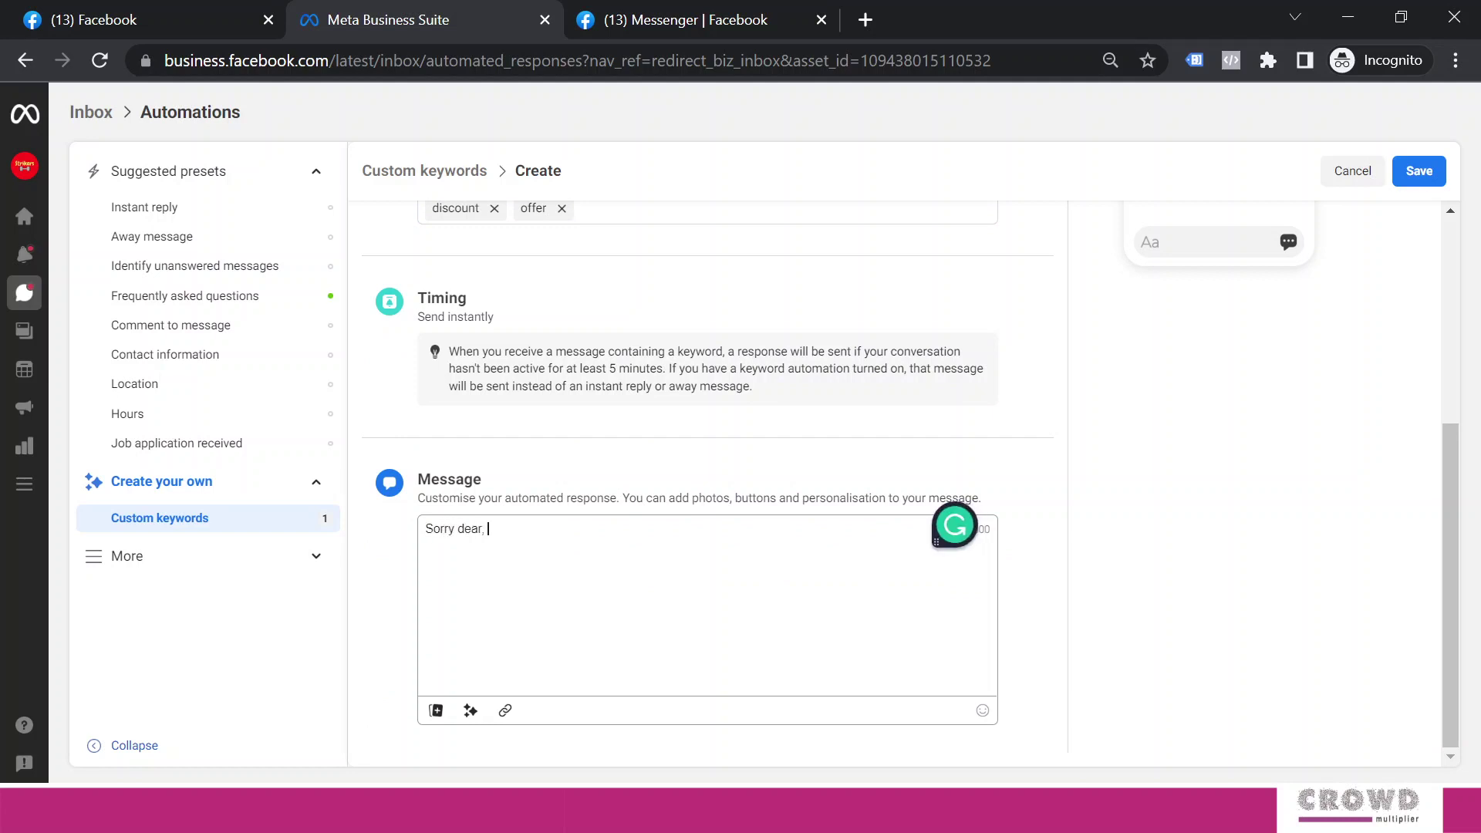
{"action": "type", "text": "right now we dont"}
{"action": "key", "text": "BackSpace"}
{"action": "type", "text": "'t have any discount or"}
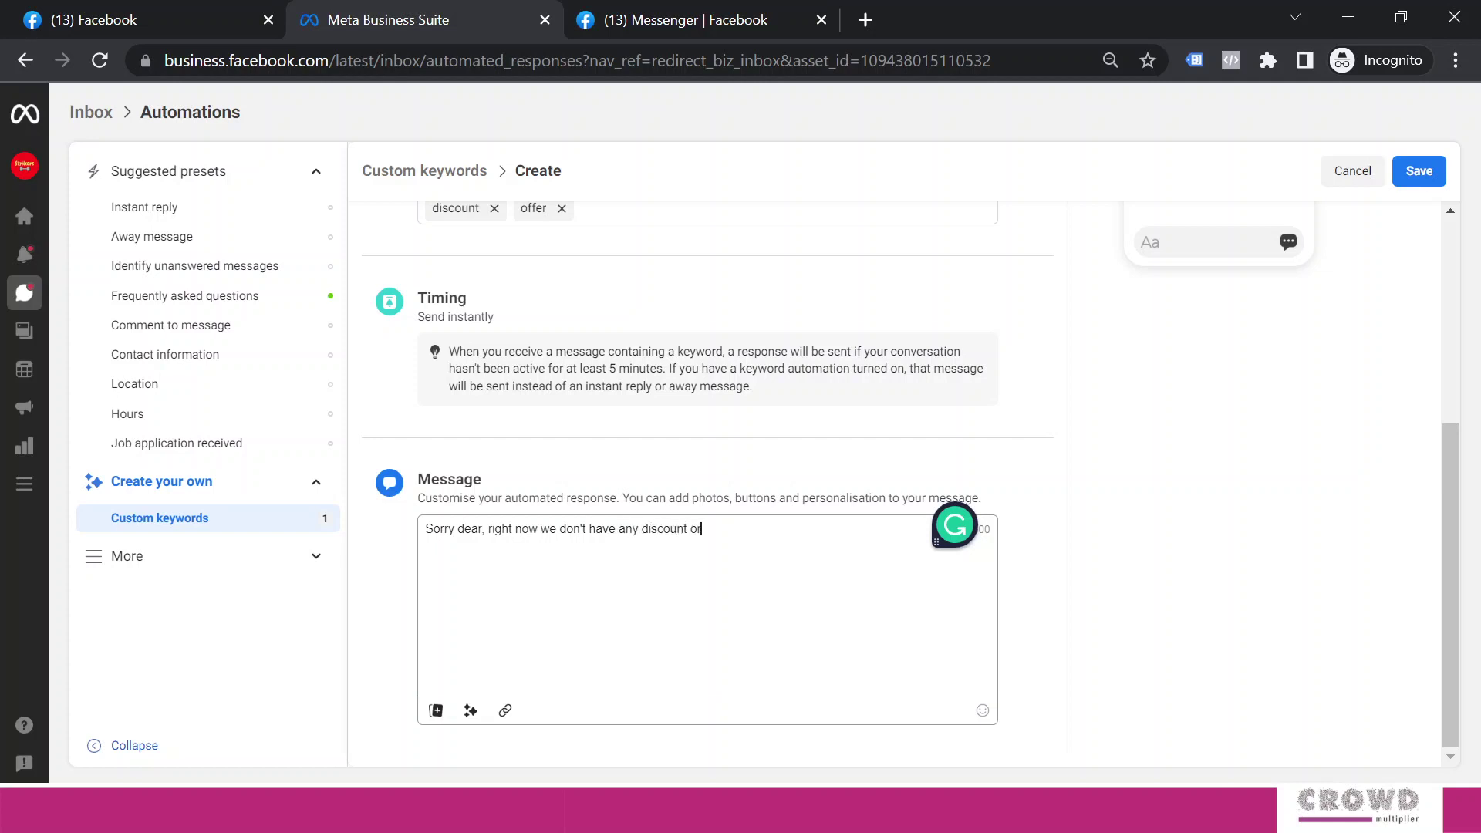
{"action": "type", "text": " special offer."}
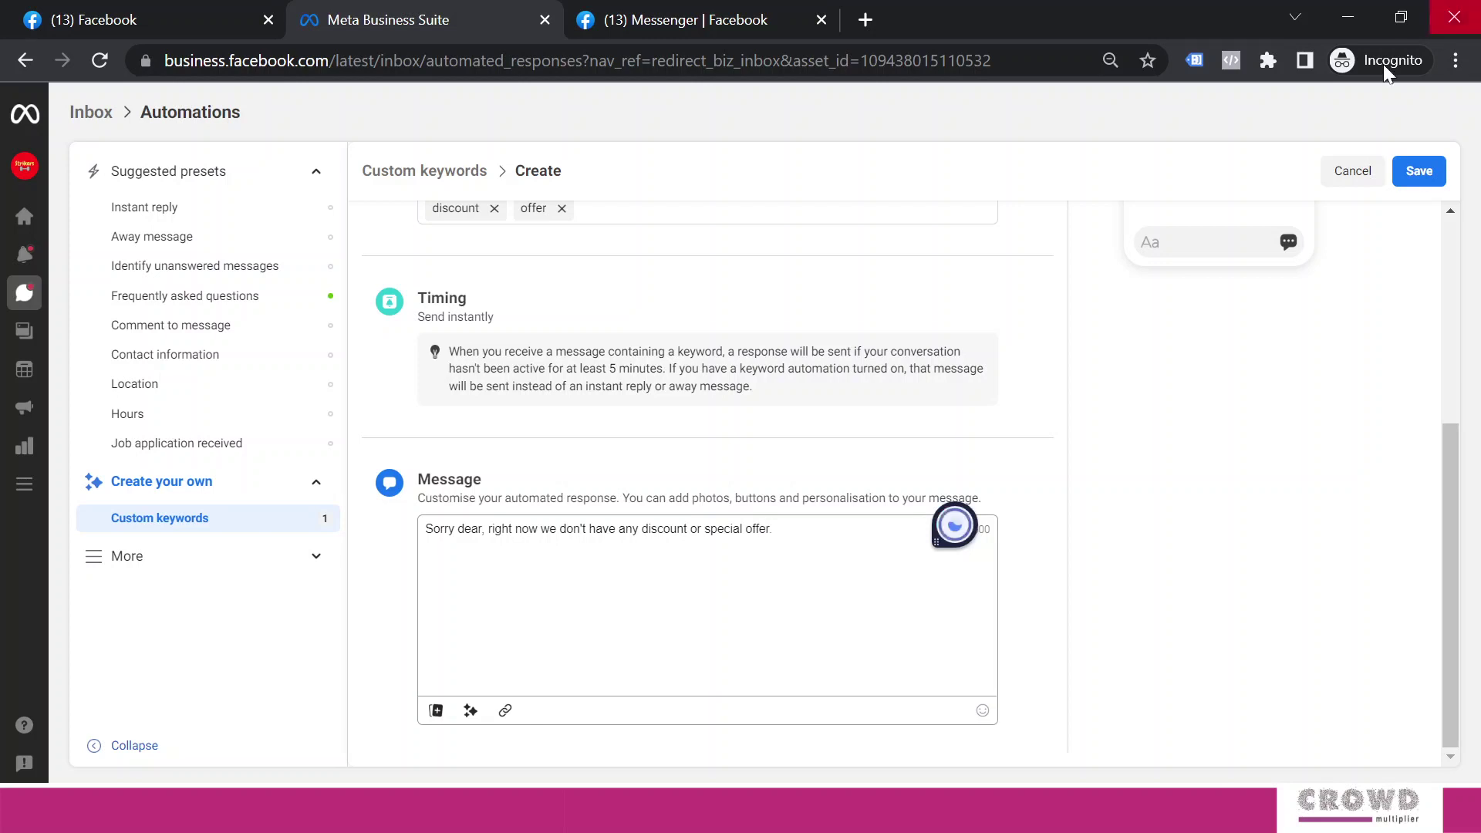
{"action": "left_click", "coordinate": [1419, 172]}
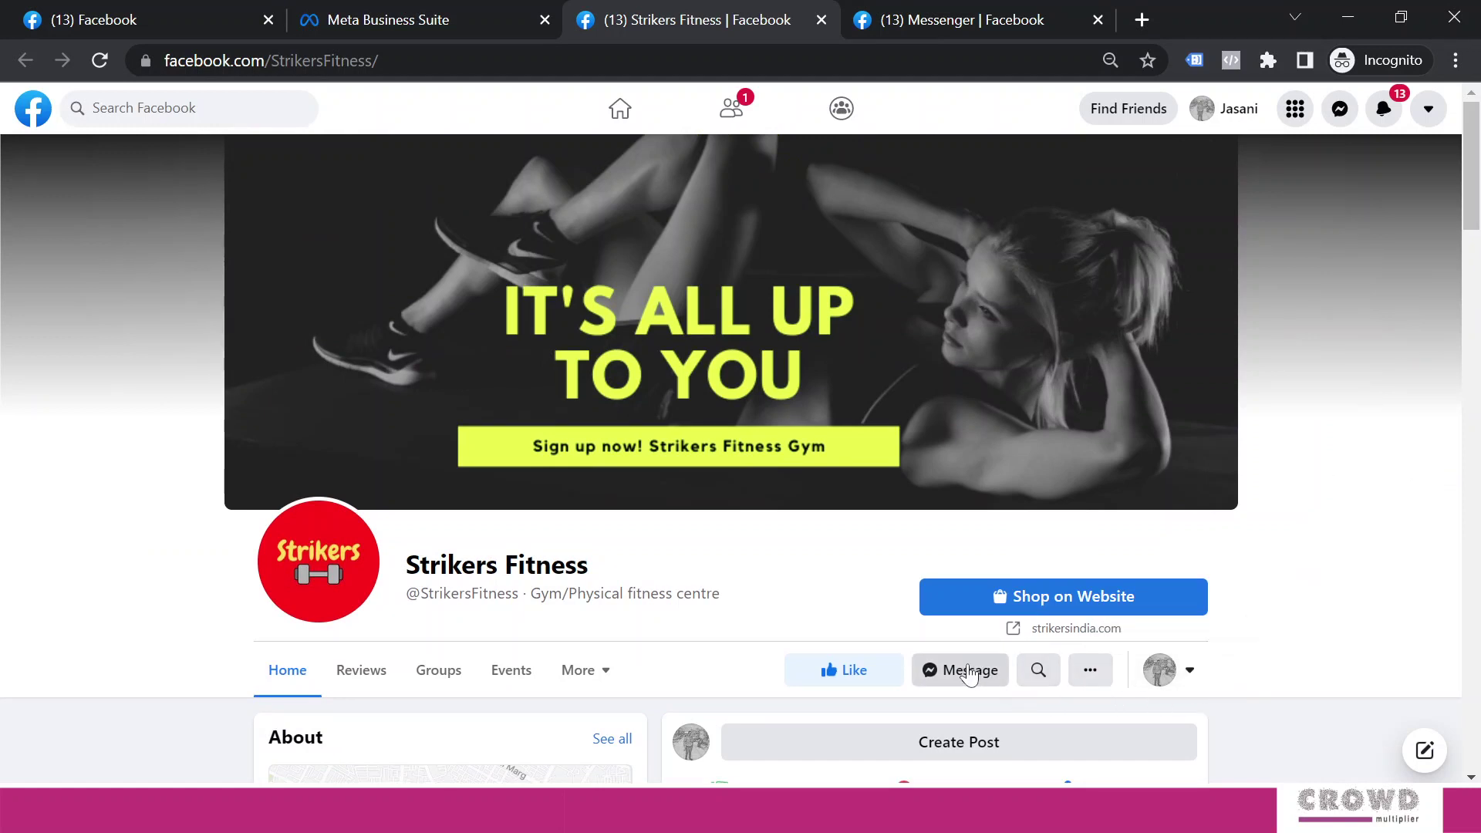
Ask the Strikers Fitness page 'do you have zumba classes?' in its Messenger chat.
{"action": "left_click", "coordinate": [970, 677]}
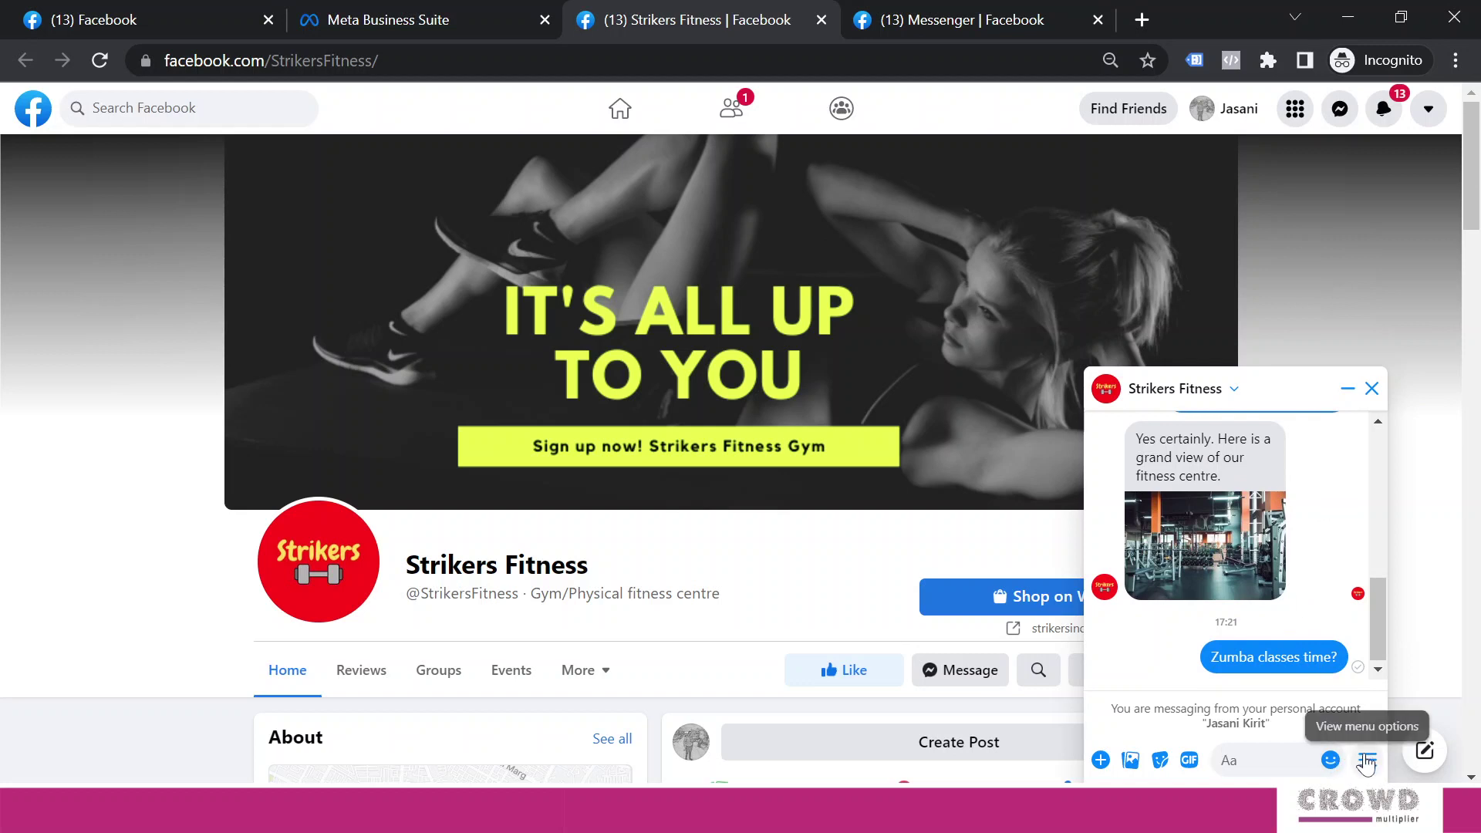
{"action": "left_click", "coordinate": [1367, 760]}
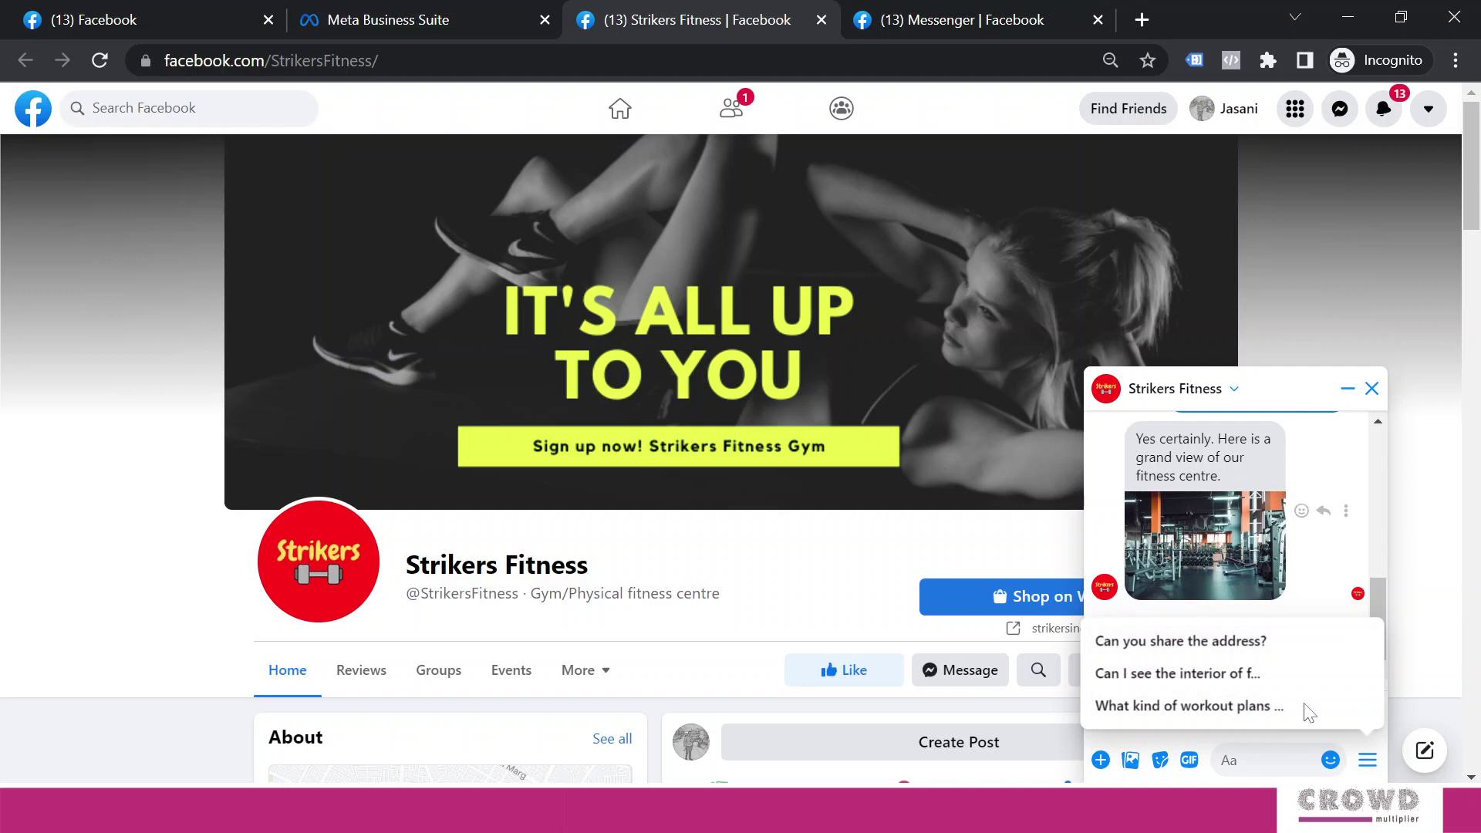
{"action": "left_click", "coordinate": [1224, 701]}
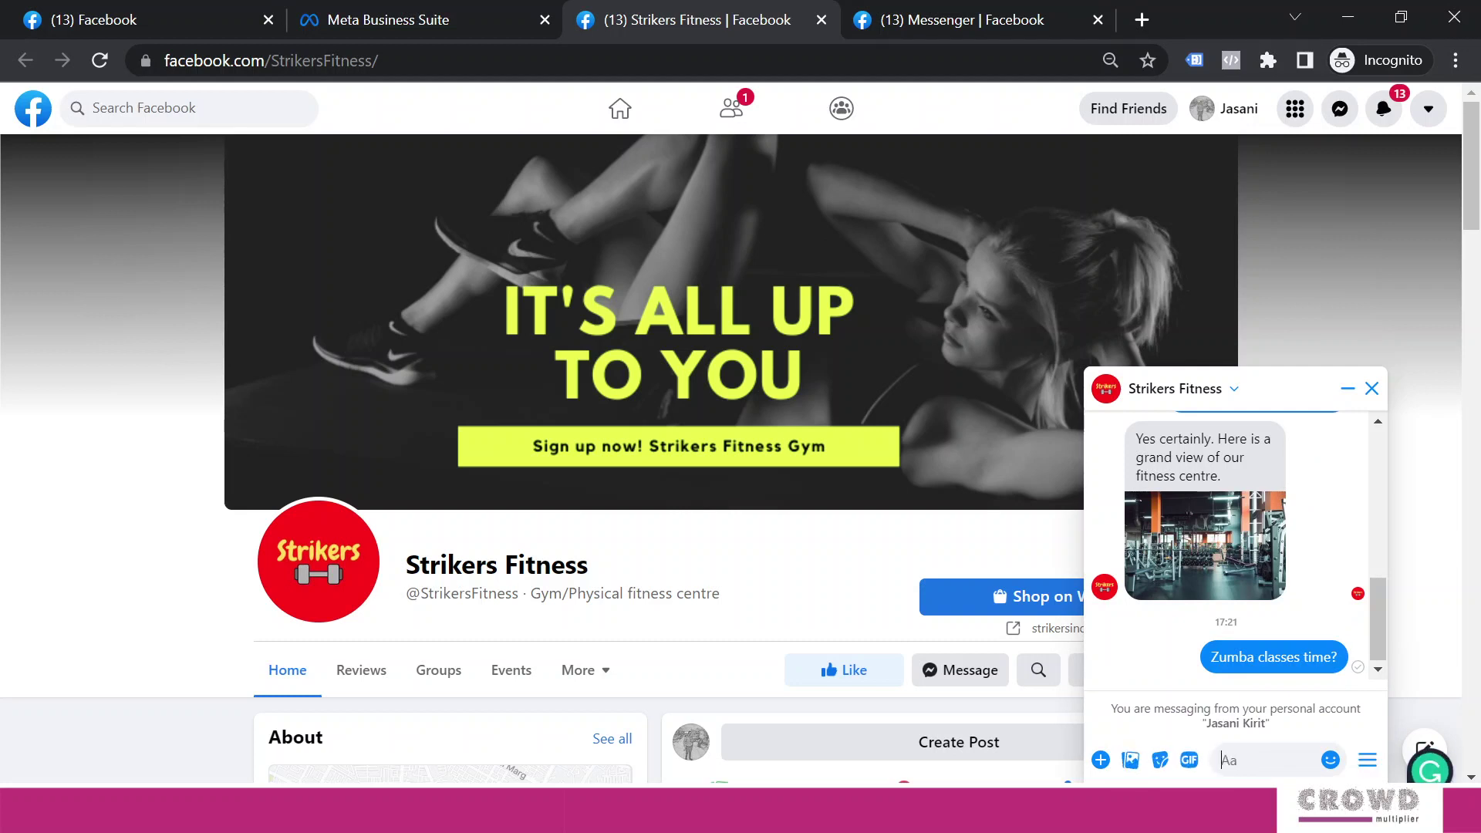
{"action": "type", "text": "do you hav"}
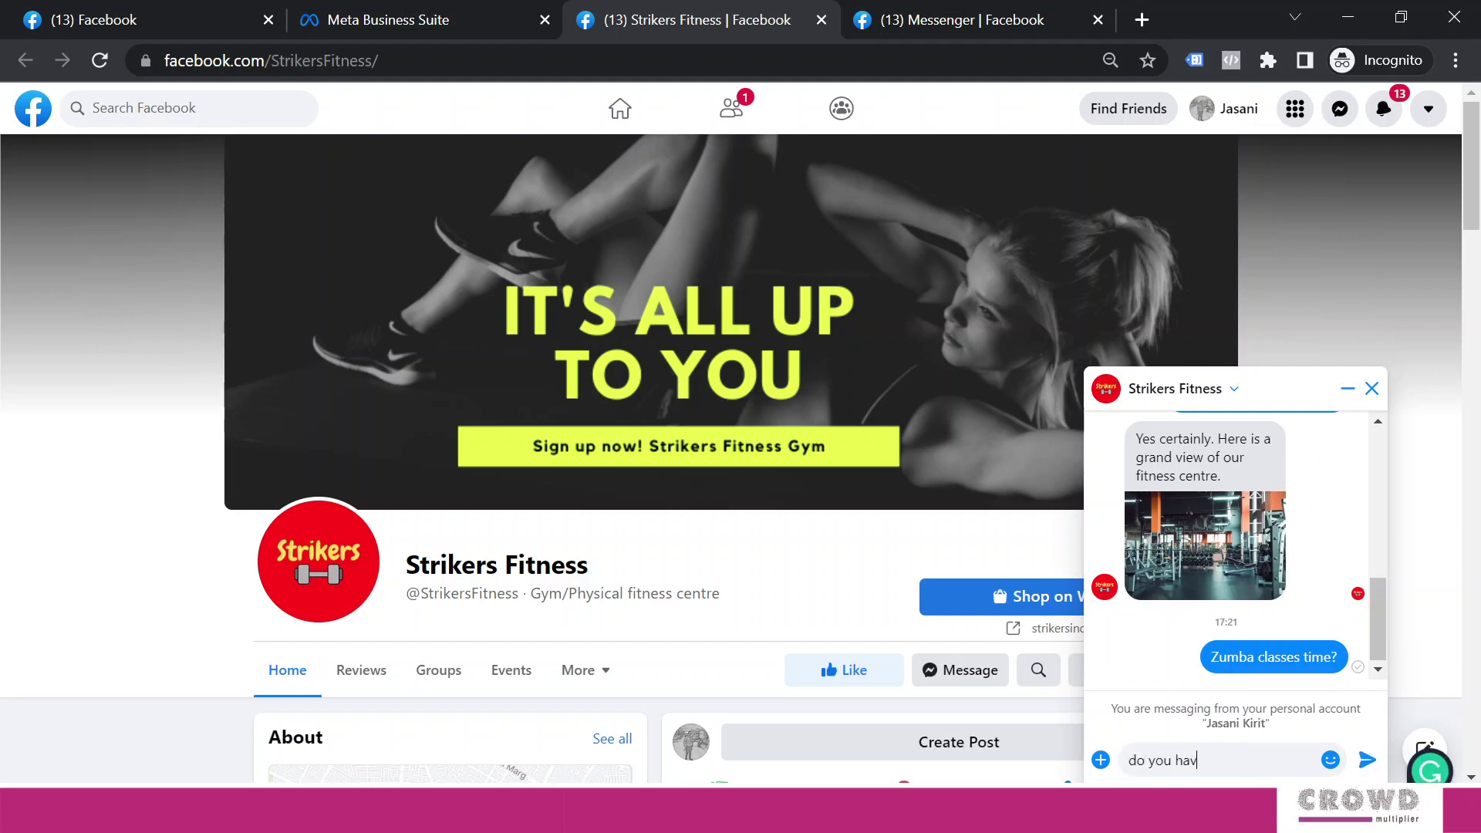
{"action": "type", "text": "e zumba classes?"}
{"action": "key", "text": "Return"}
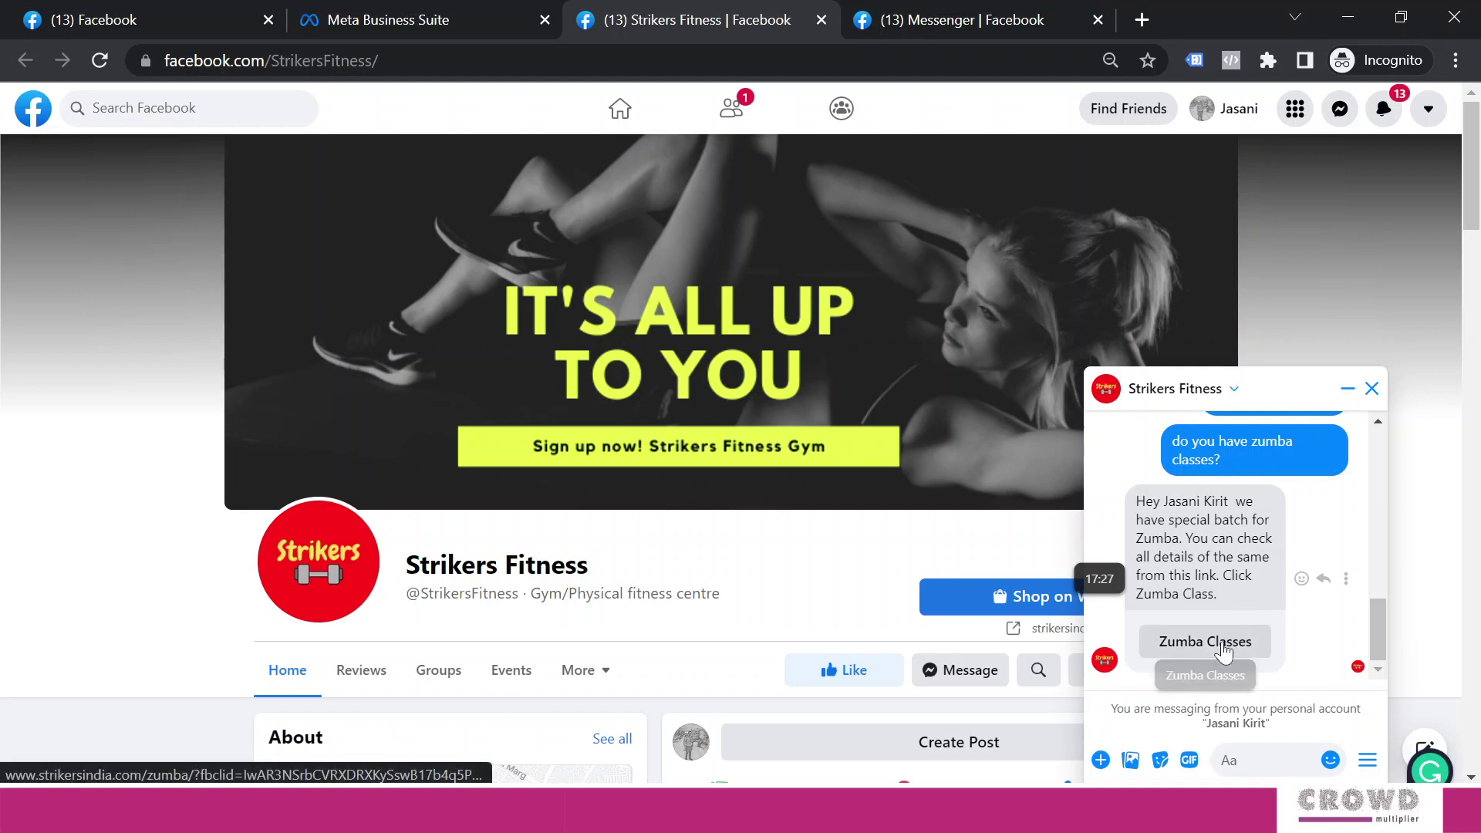
Follow the reply's Zumba Classes link, browse the Strikers Zumba page, then return to Facebook.
{"action": "left_click", "coordinate": [1237, 650]}
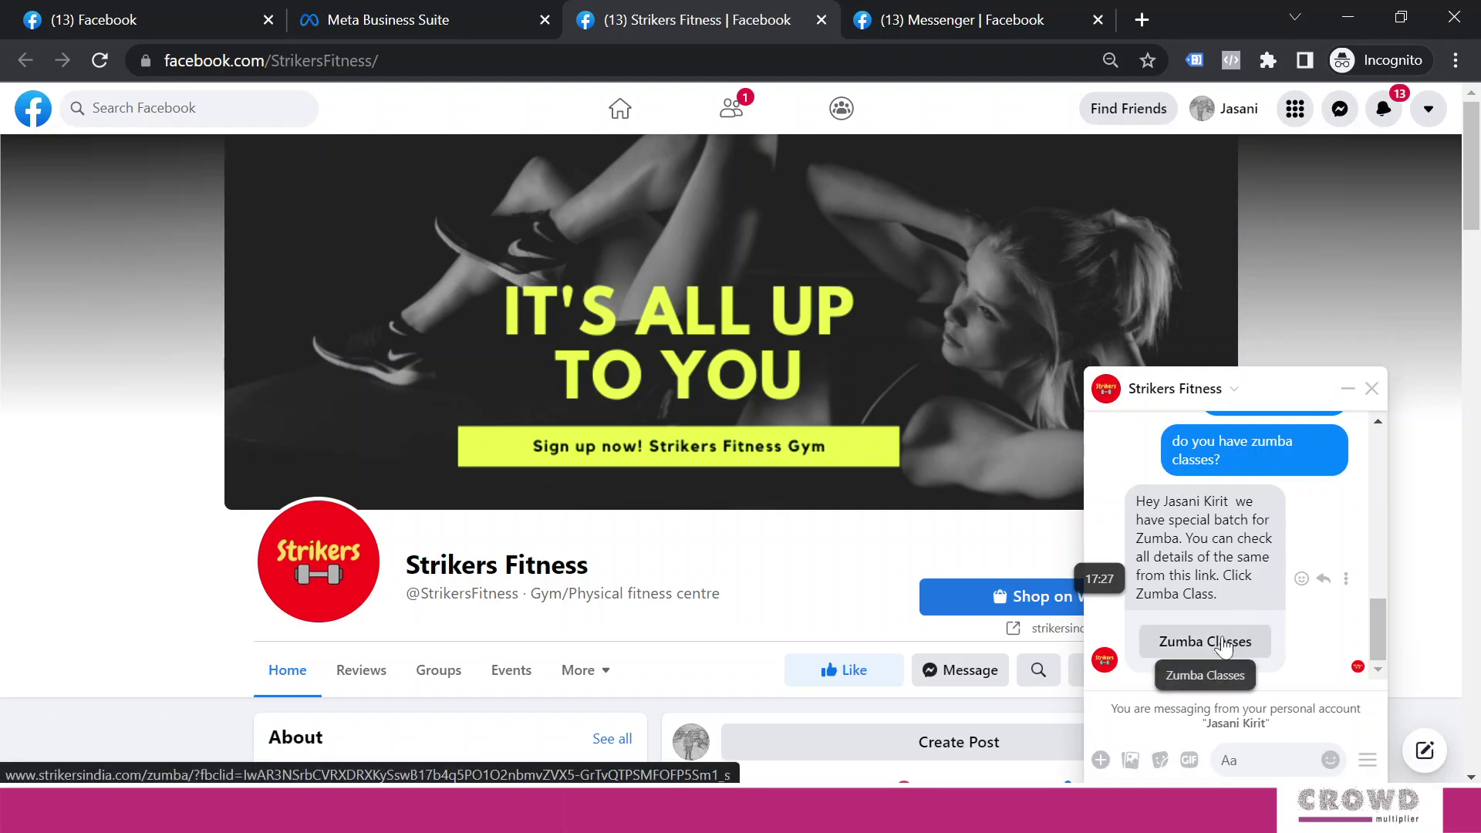
{"action": "left_click", "coordinate": [1215, 652]}
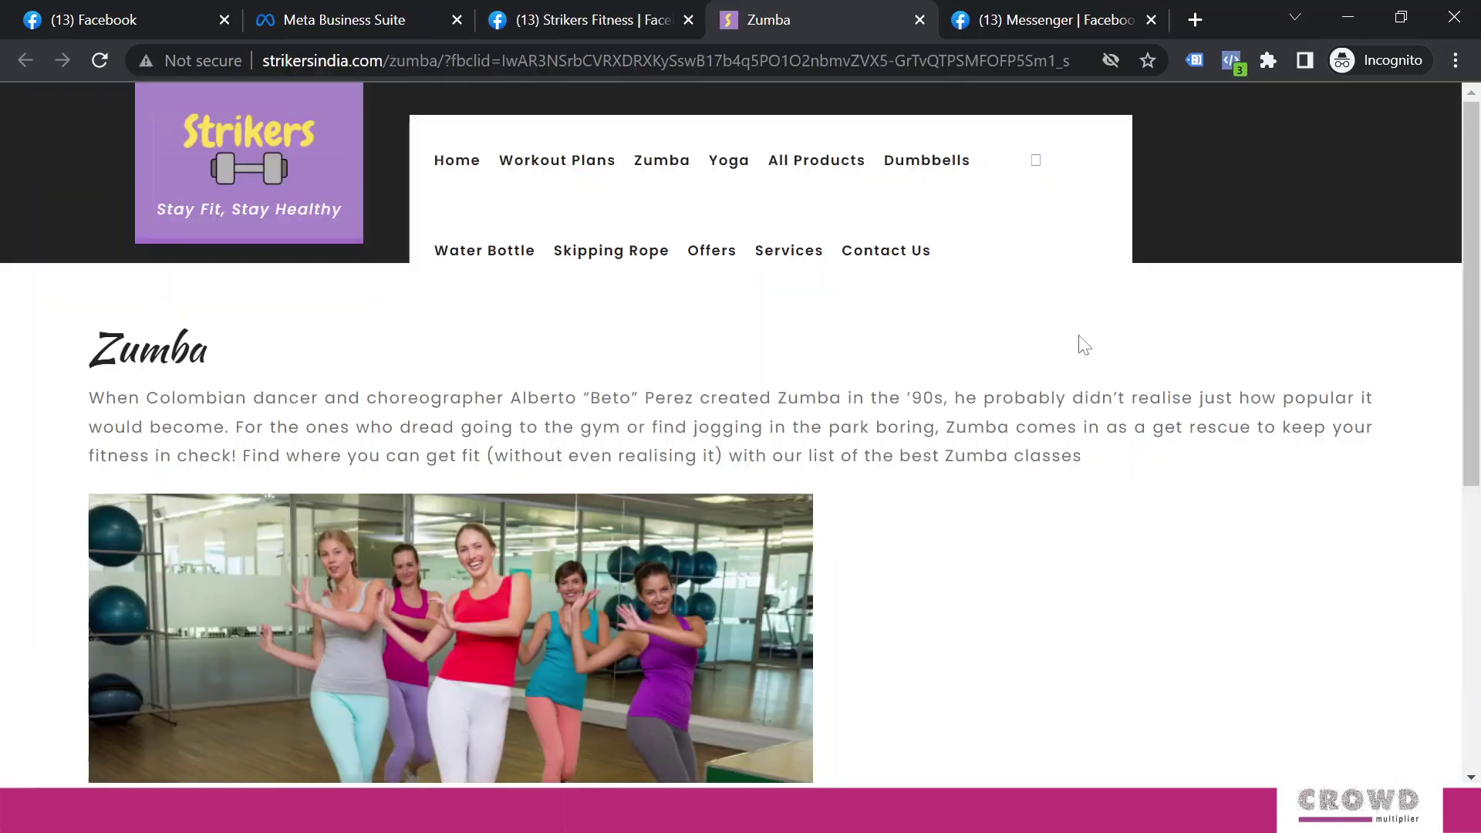
{"action": "scroll", "coordinate": [1080, 342], "scroll_direction": "down", "scroll_amount": 3}
{"action": "scroll", "coordinate": [1084, 342], "scroll_direction": "down", "scroll_amount": 4}
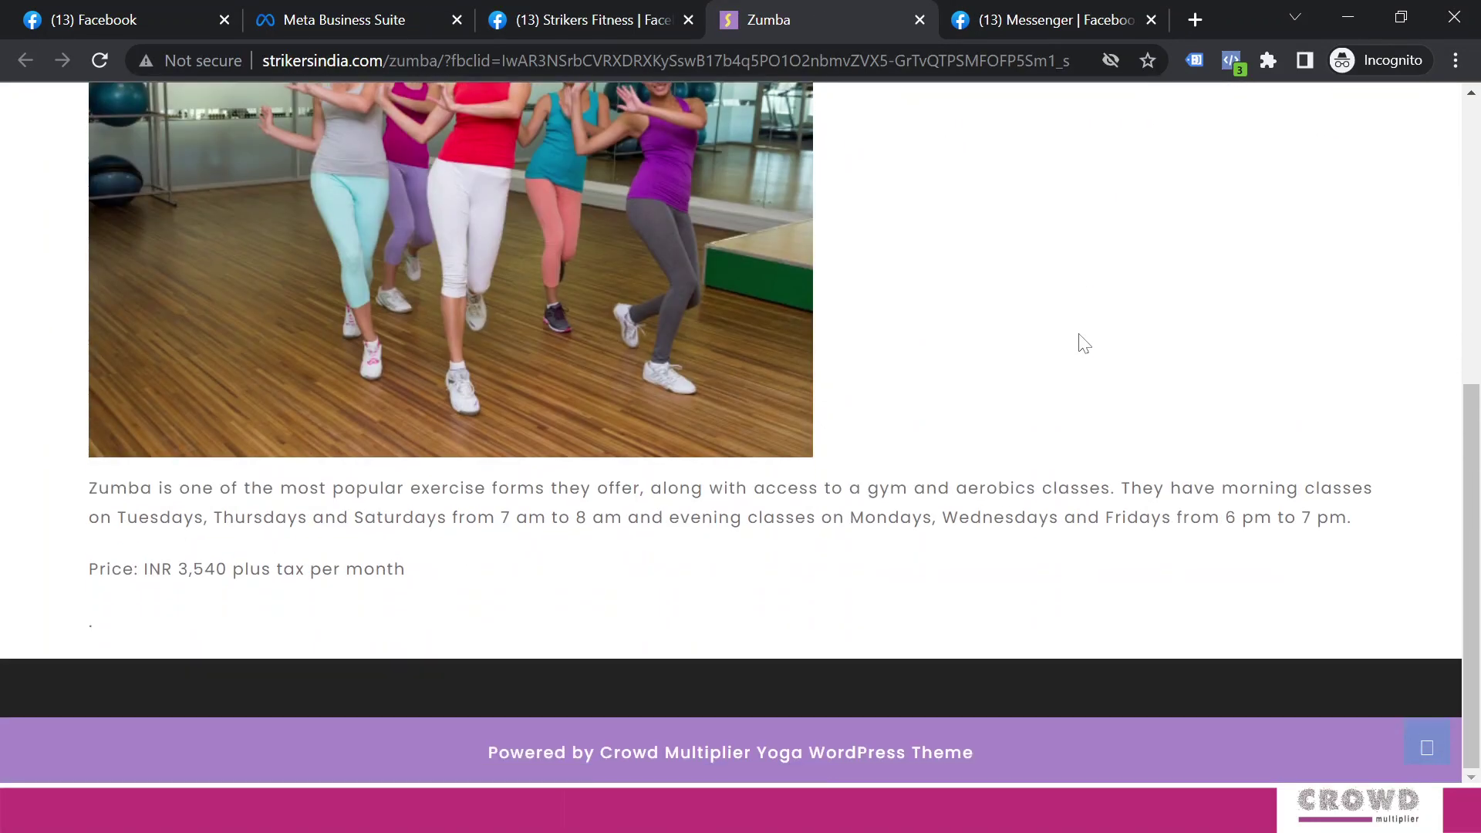
{"action": "scroll", "coordinate": [1084, 343], "scroll_direction": "up", "scroll_amount": 4}
{"action": "scroll", "coordinate": [1084, 344], "scroll_direction": "down", "scroll_amount": 3}
{"action": "scroll", "coordinate": [1084, 343], "scroll_direction": "up", "scroll_amount": 4}
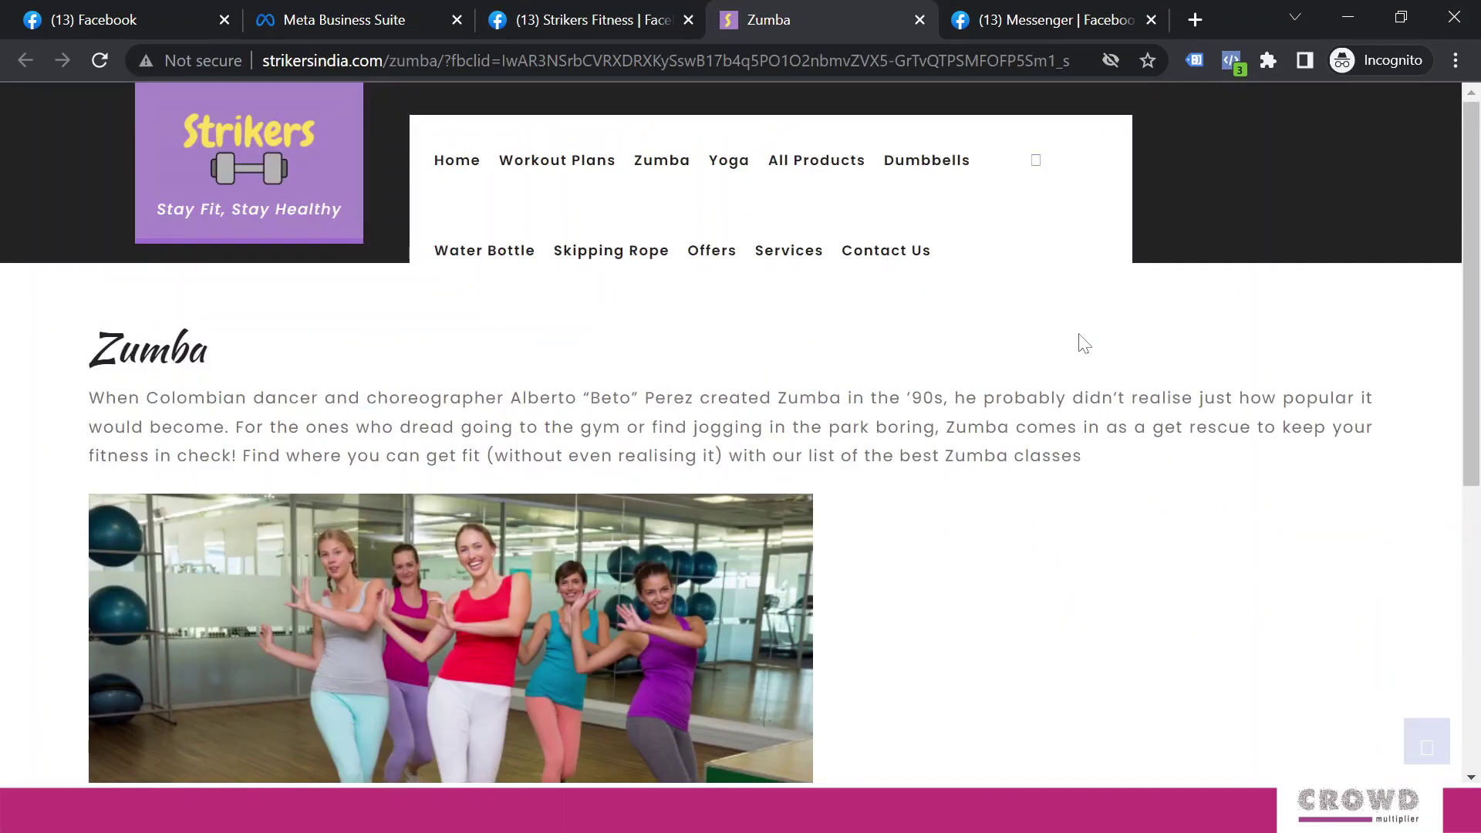
{"action": "scroll", "coordinate": [1084, 343], "scroll_direction": "down", "scroll_amount": 4}
{"action": "scroll", "coordinate": [1084, 343], "scroll_direction": "up", "scroll_amount": 4}
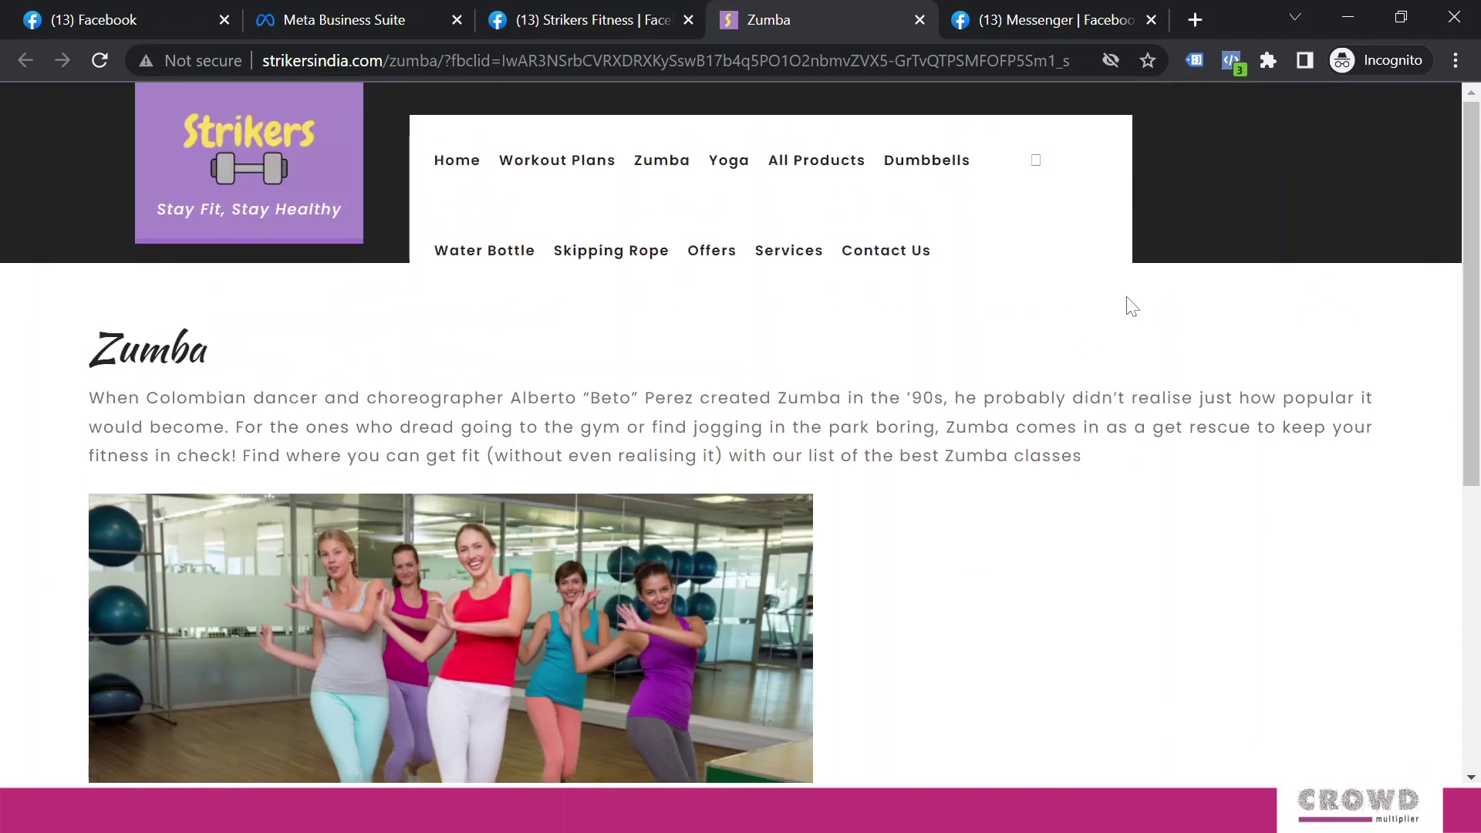
{"action": "left_click", "coordinate": [617, 24]}
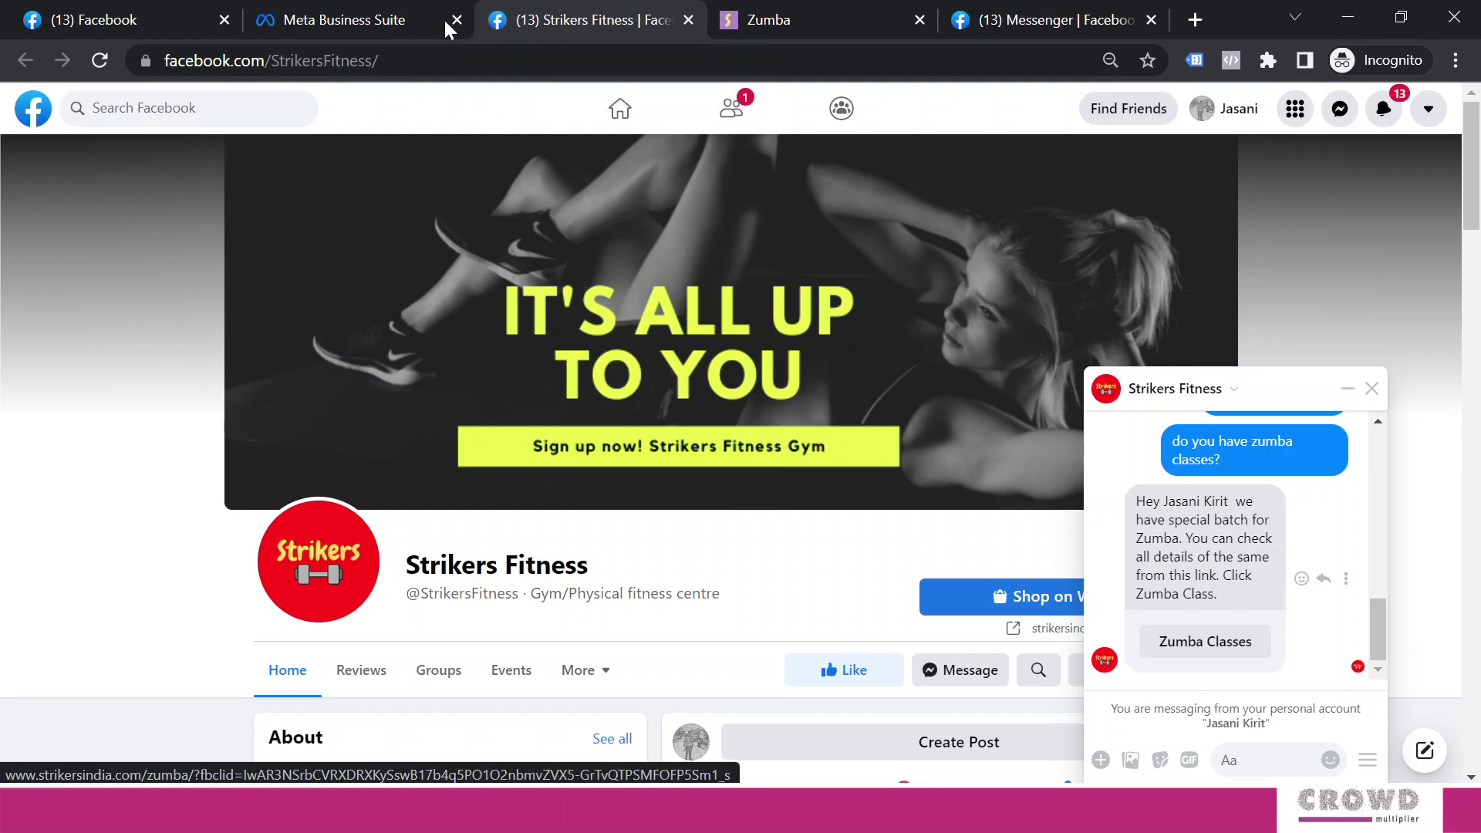
Send 'do you offer any discount ?' in the Strikers Fitness Messenger chat.
{"action": "left_click", "coordinate": [379, 24]}
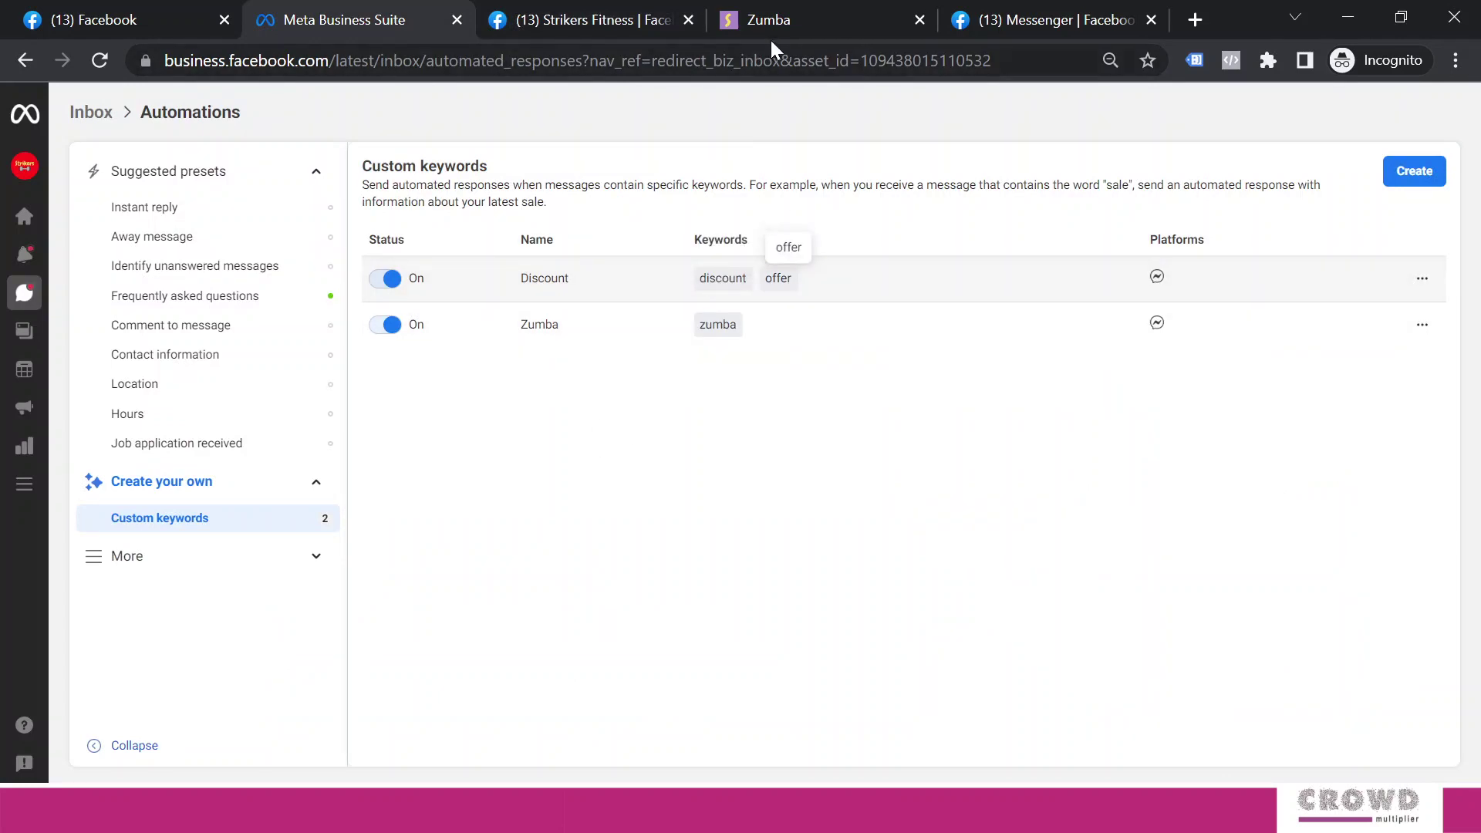
{"action": "left_click", "coordinate": [642, 21]}
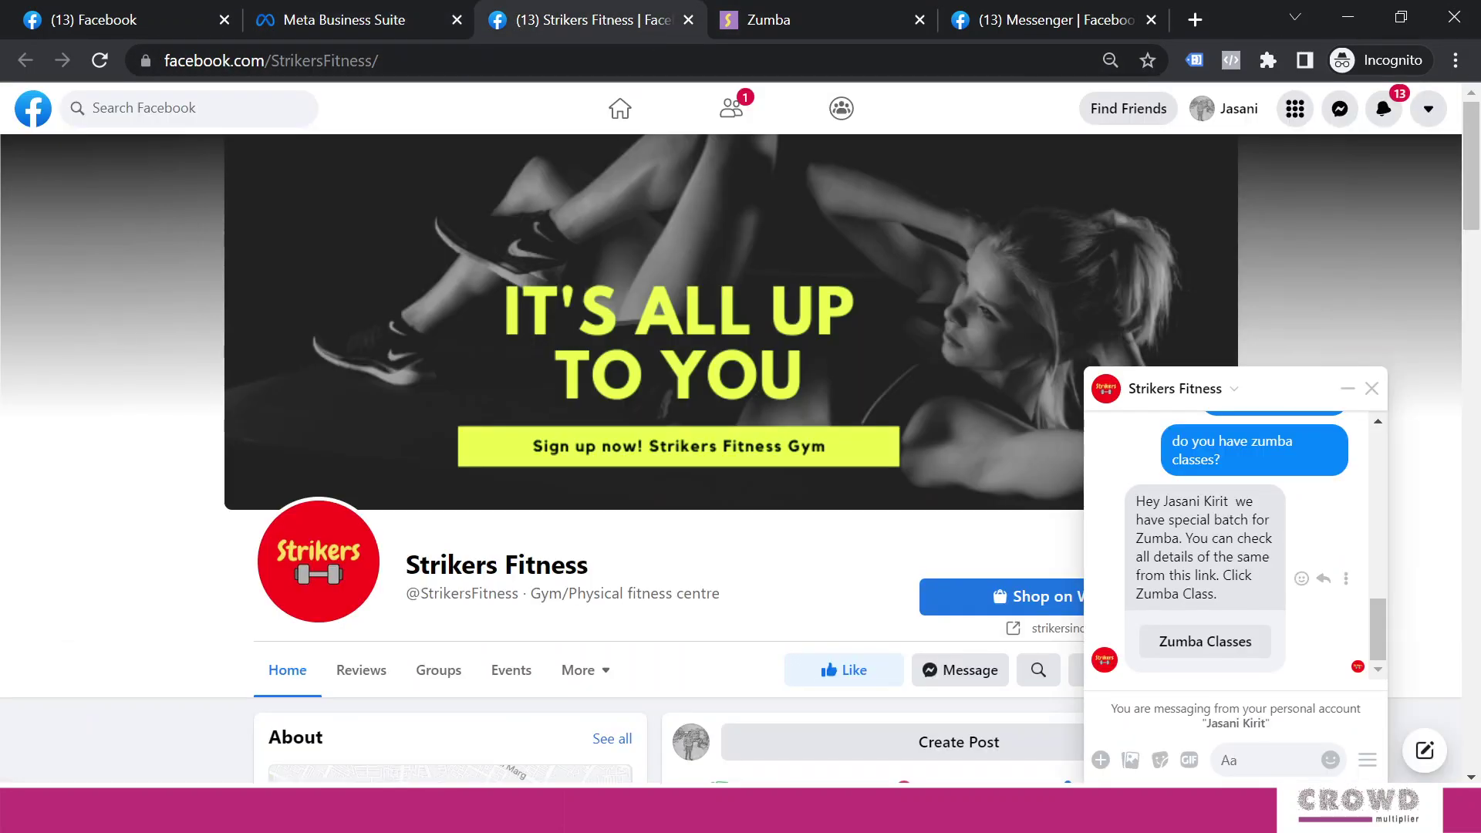
{"action": "left_click", "coordinate": [1250, 761]}
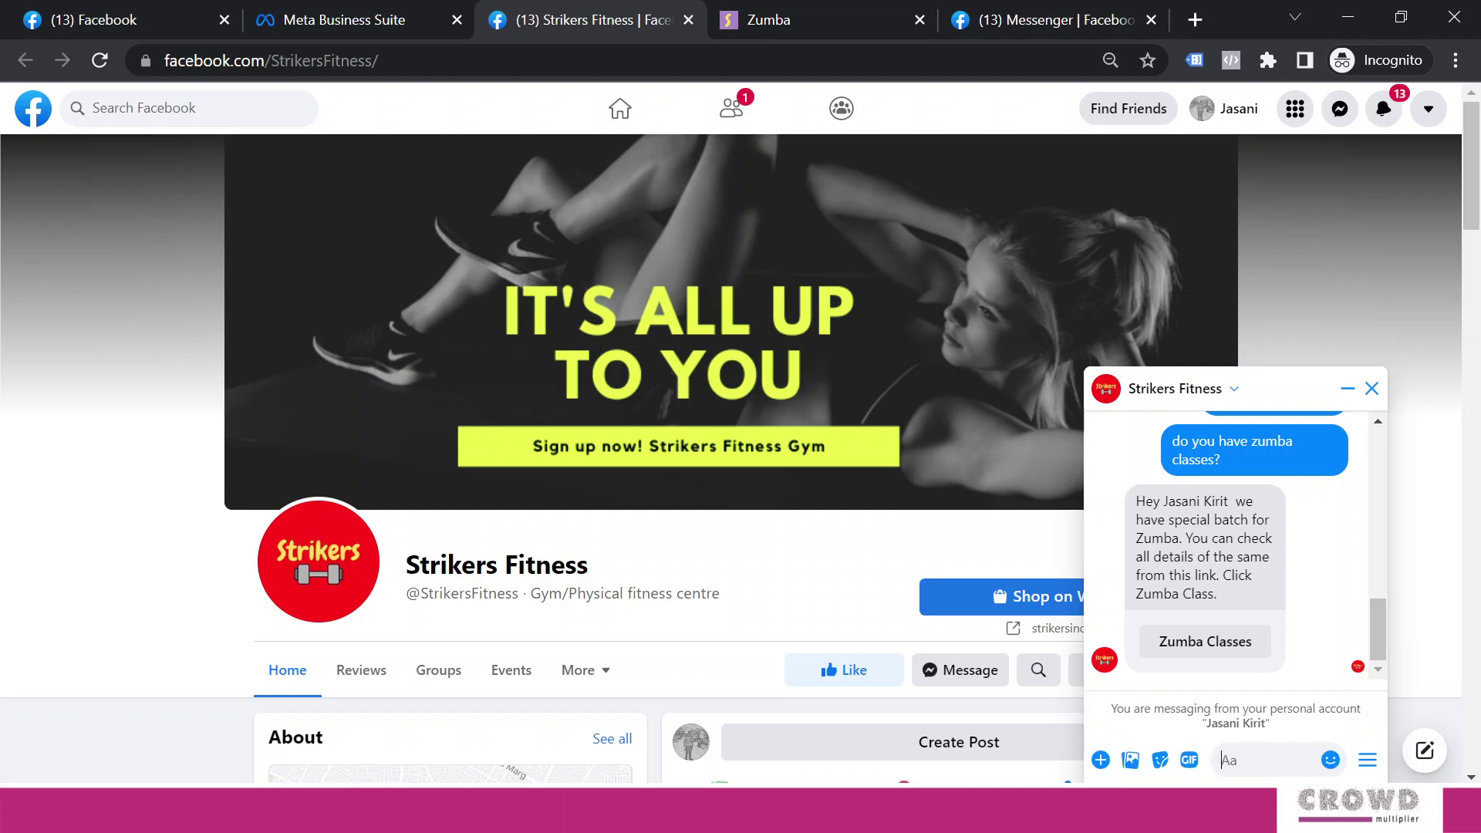
{"action": "type", "text": "do you offe"}
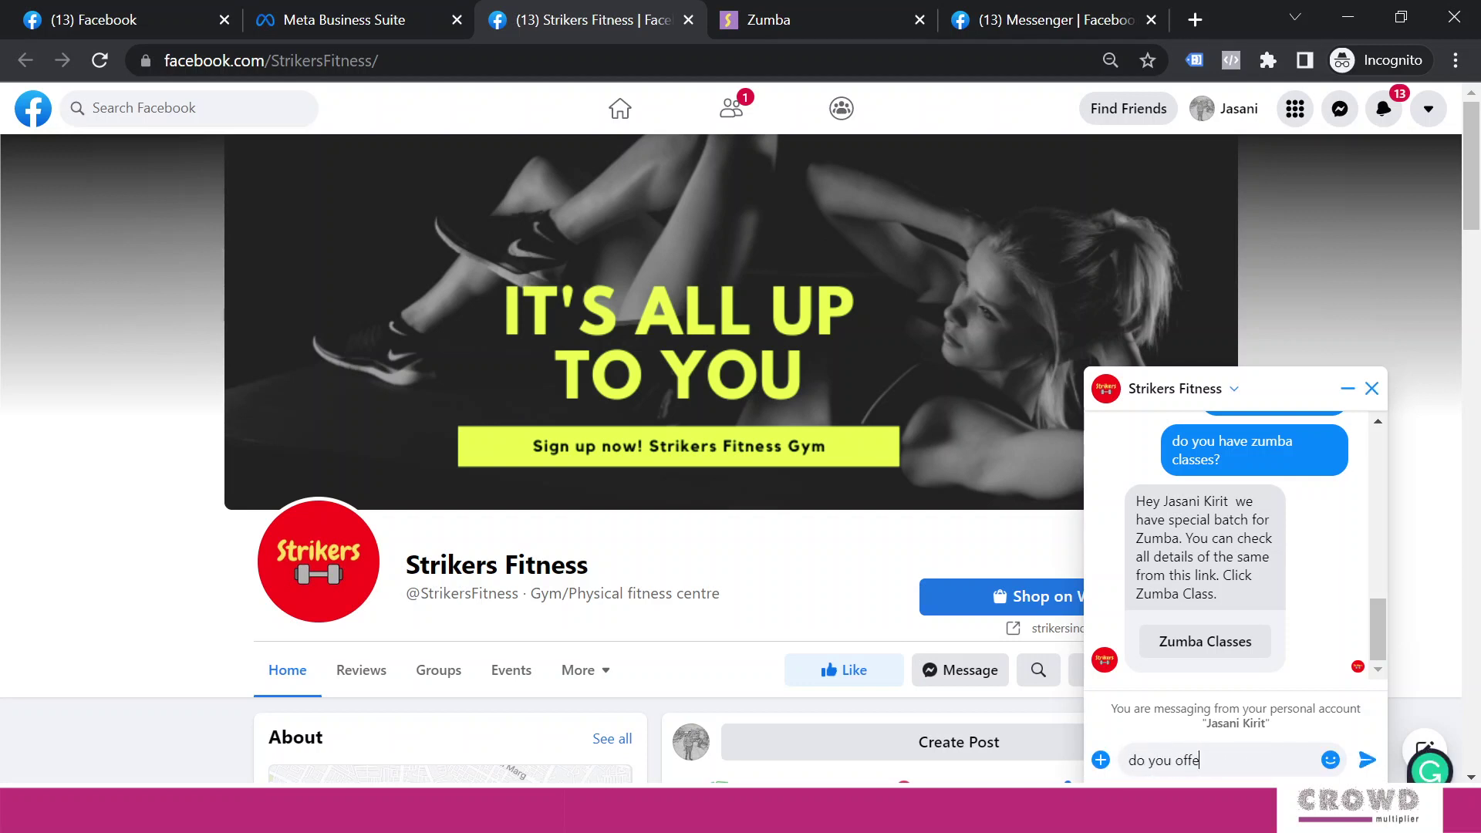
{"action": "type", "text": "r any discount ?"}
{"action": "key", "text": "Return"}
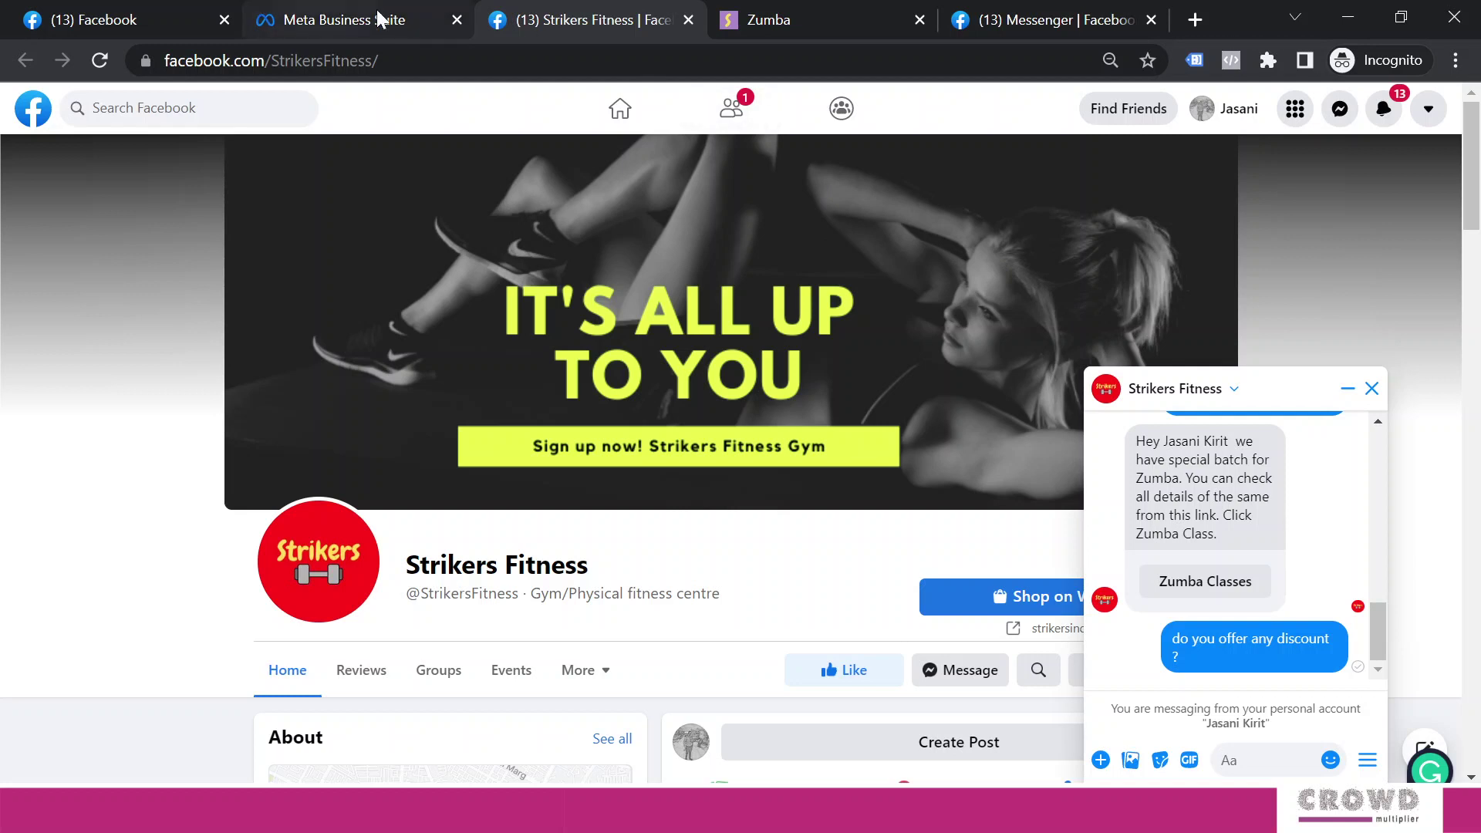
Open the Discount automation for editing and highlight its 5-minute timing note.
{"action": "left_click", "coordinate": [377, 21]}
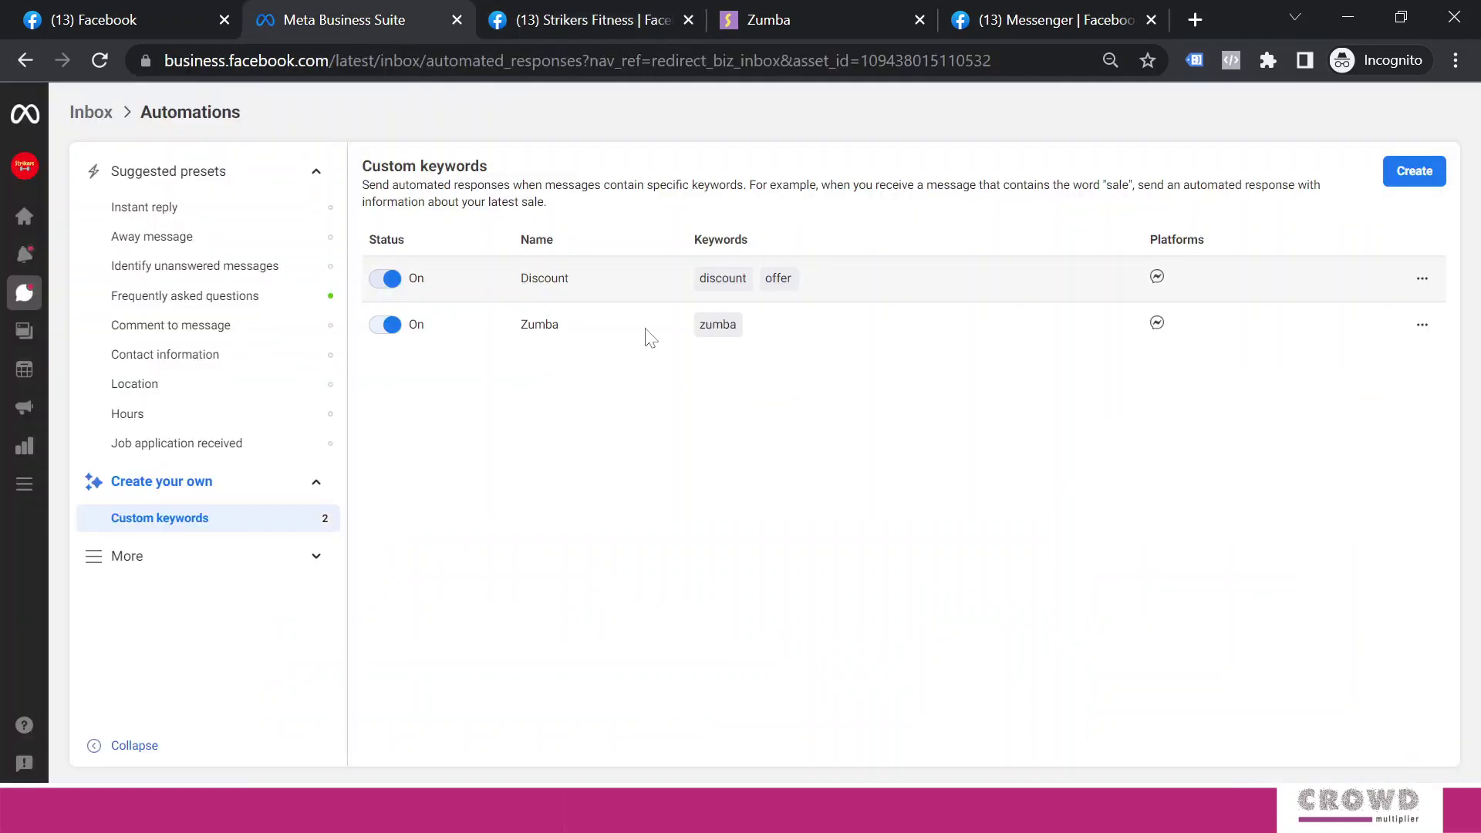
{"action": "left_click", "coordinate": [1424, 280]}
{"action": "left_click", "coordinate": [1426, 322]}
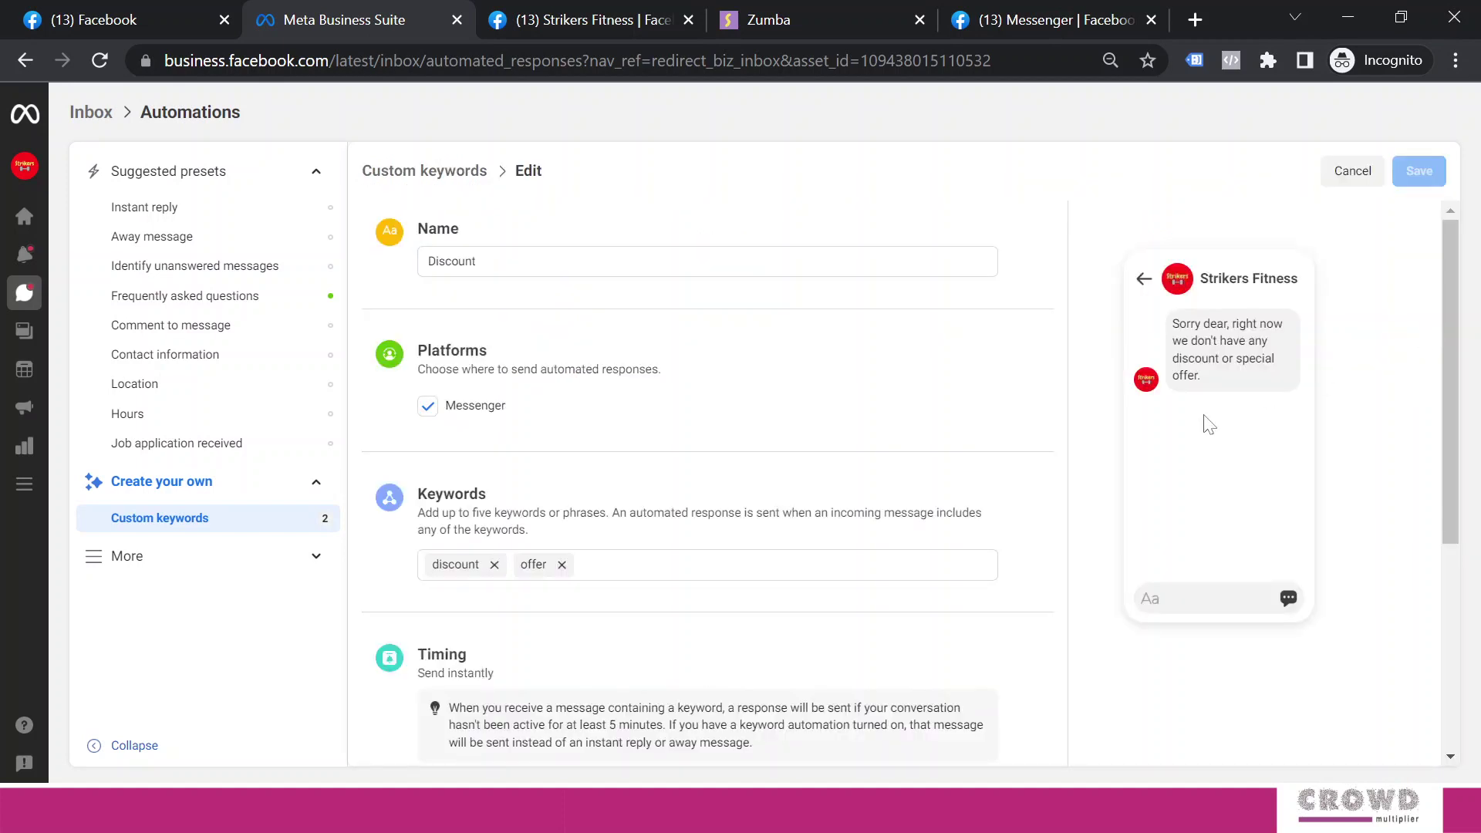
{"action": "scroll", "coordinate": [412, 544], "scroll_direction": "down", "scroll_amount": 3}
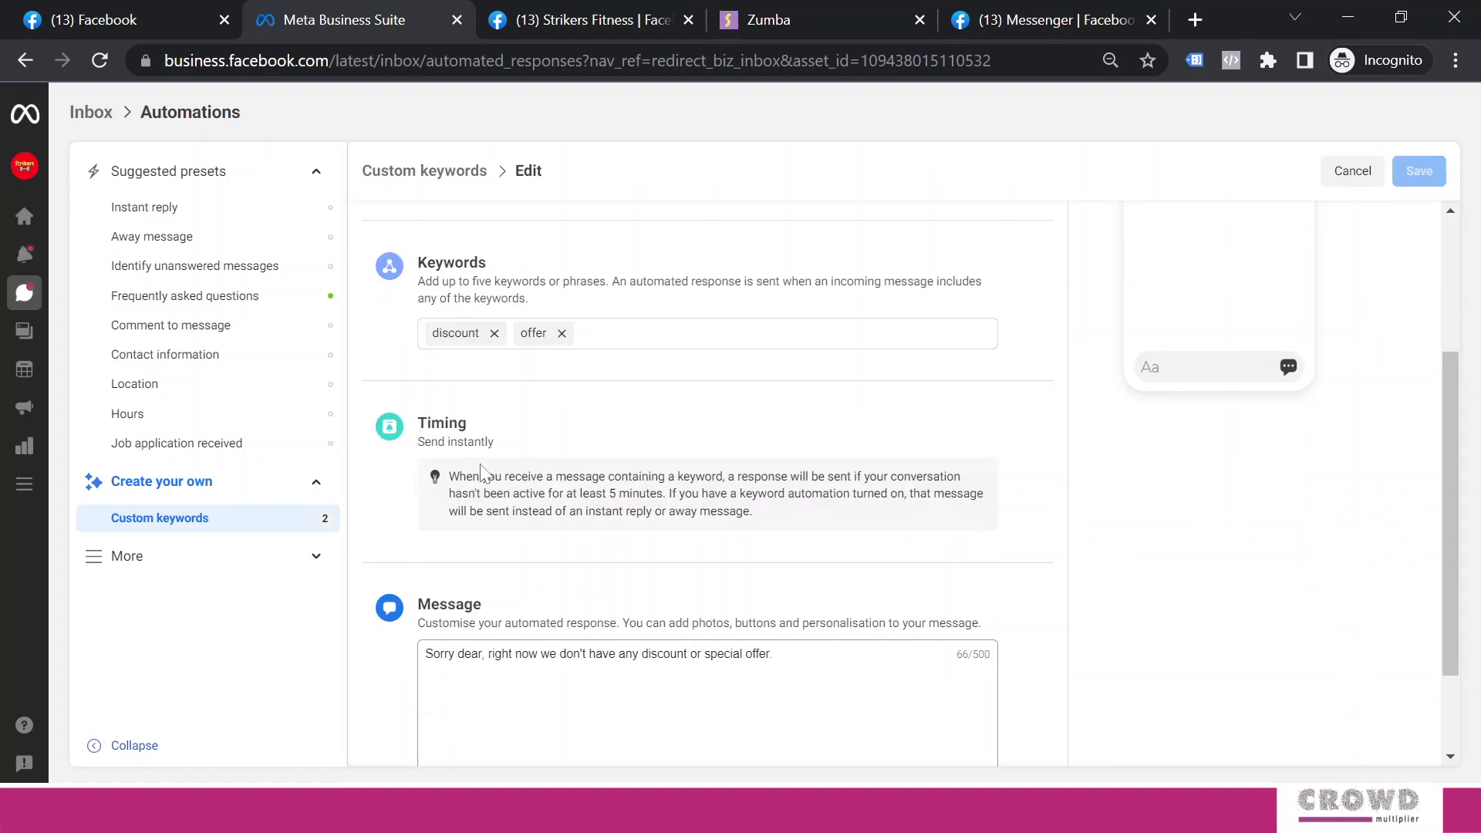
{"action": "left_click_drag", "start_coordinate": [449, 476], "coordinate": [668, 494]}
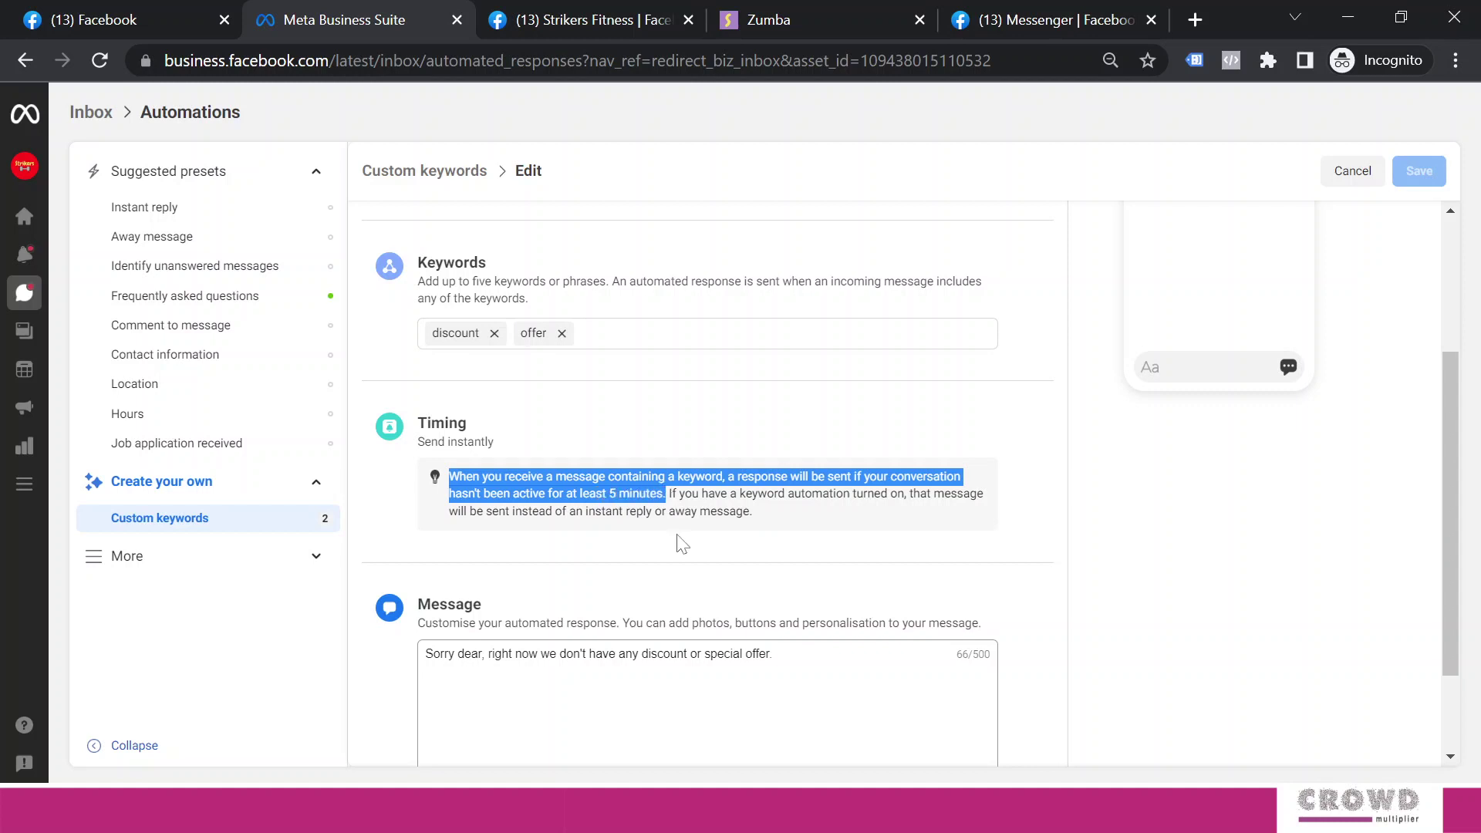
Check the Strikers Fitness chat, then exit the Discount editor without saving, choosing No, Thanks.
{"action": "left_click", "coordinate": [559, 22]}
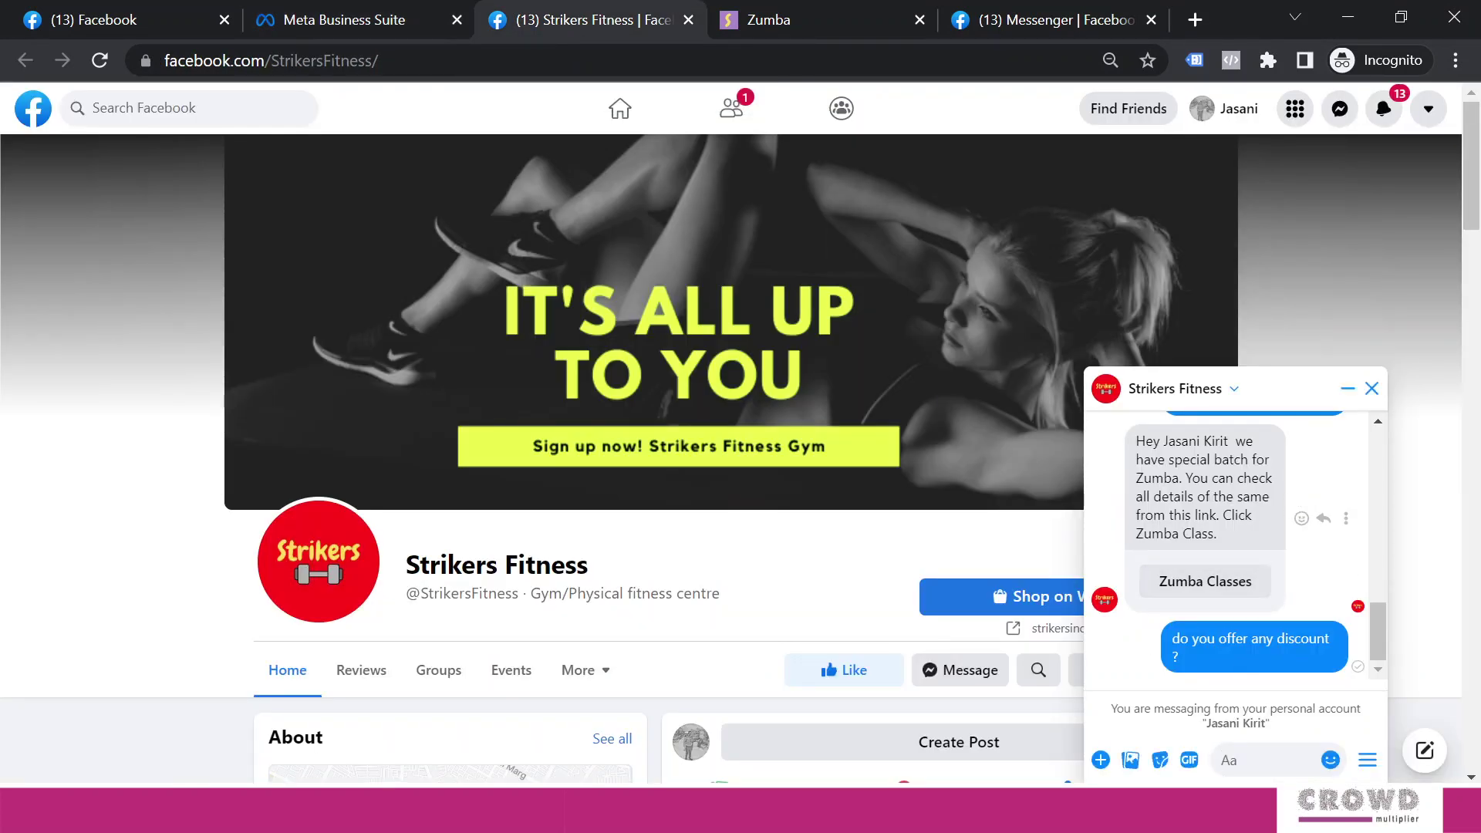
{"action": "left_click", "coordinate": [373, 14]}
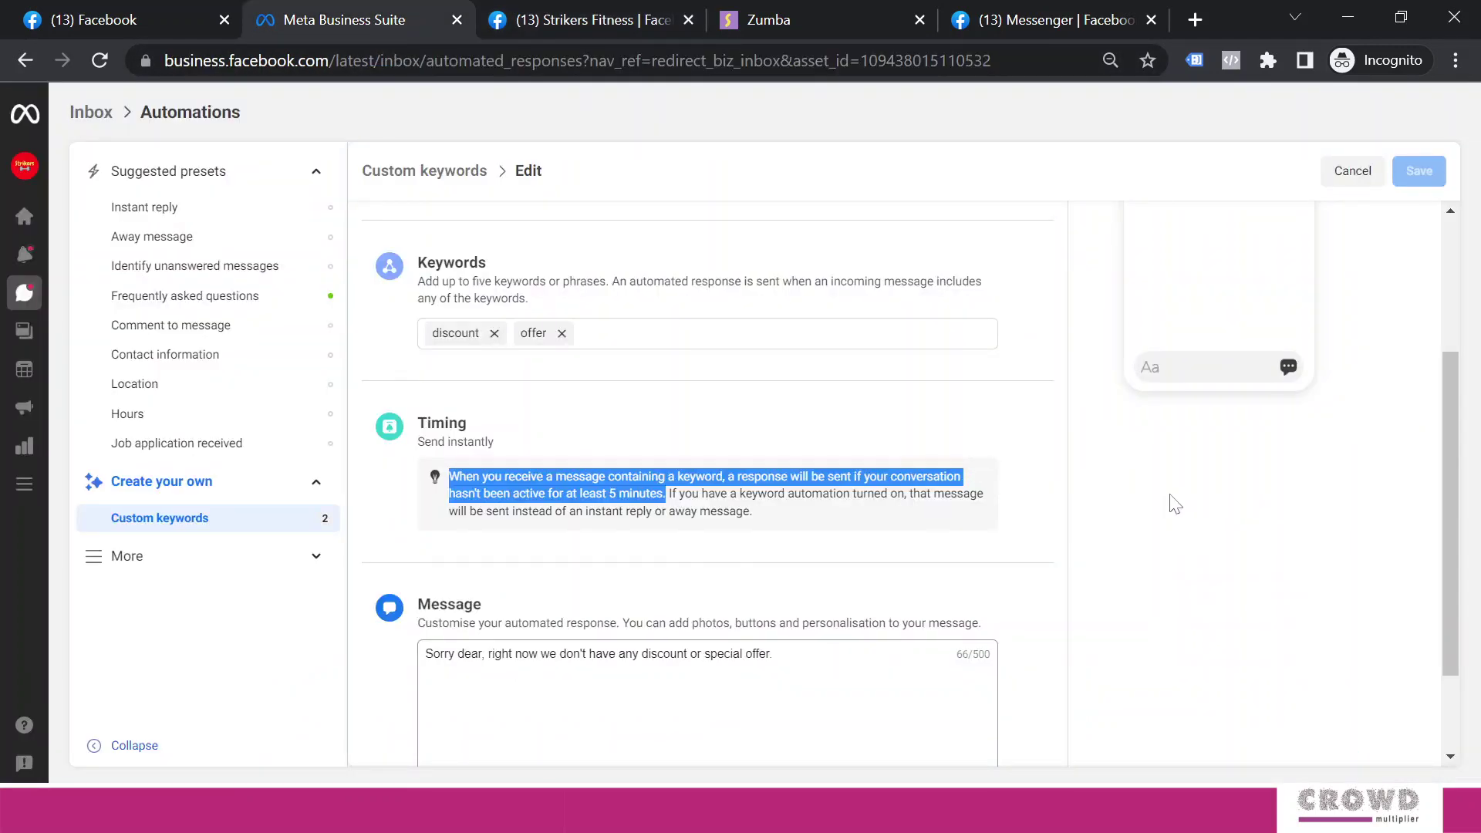
{"action": "left_click", "coordinate": [1124, 494]}
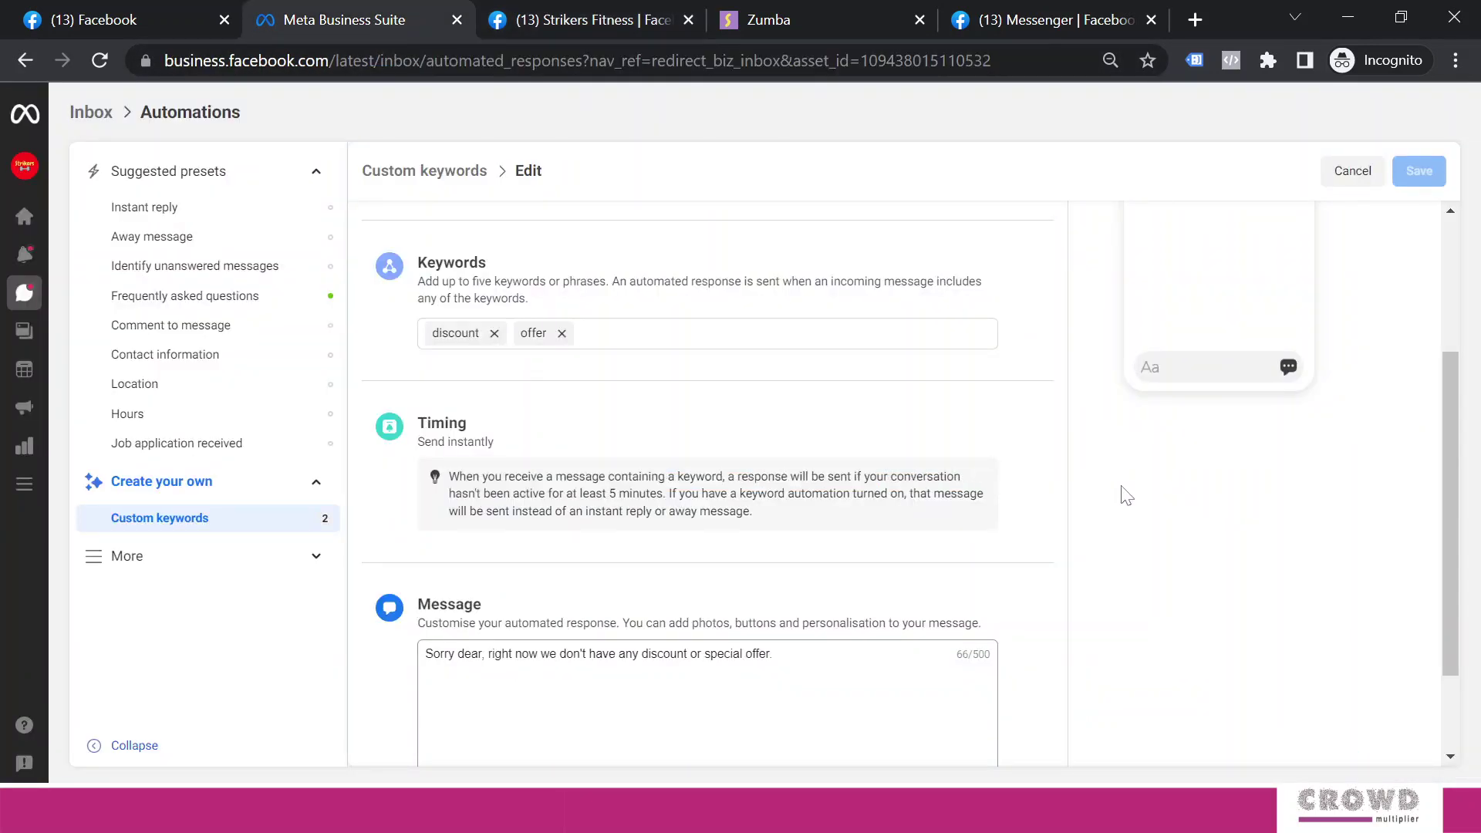
{"action": "left_click", "coordinate": [463, 179]}
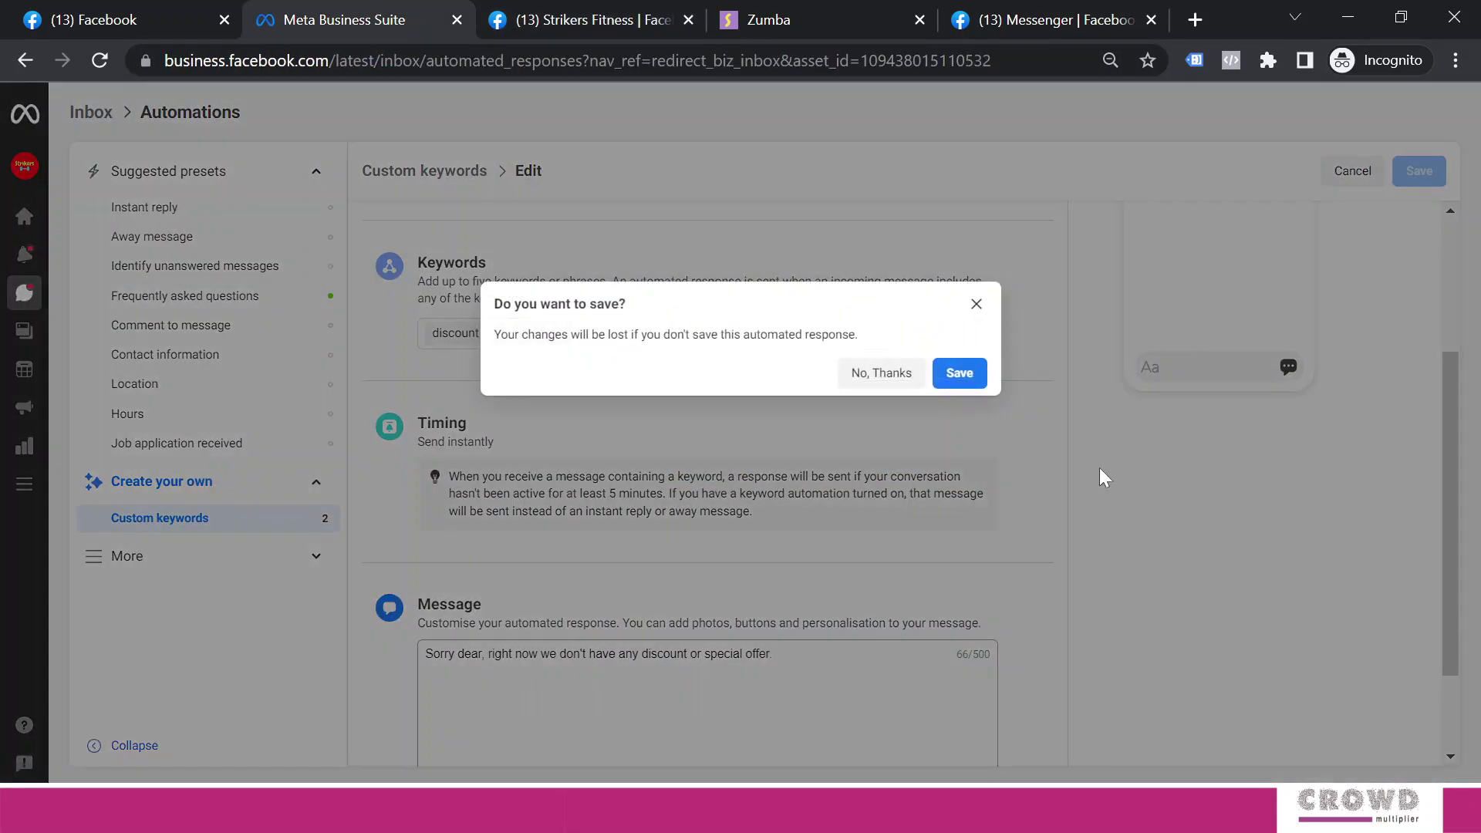
{"action": "left_click", "coordinate": [893, 379]}
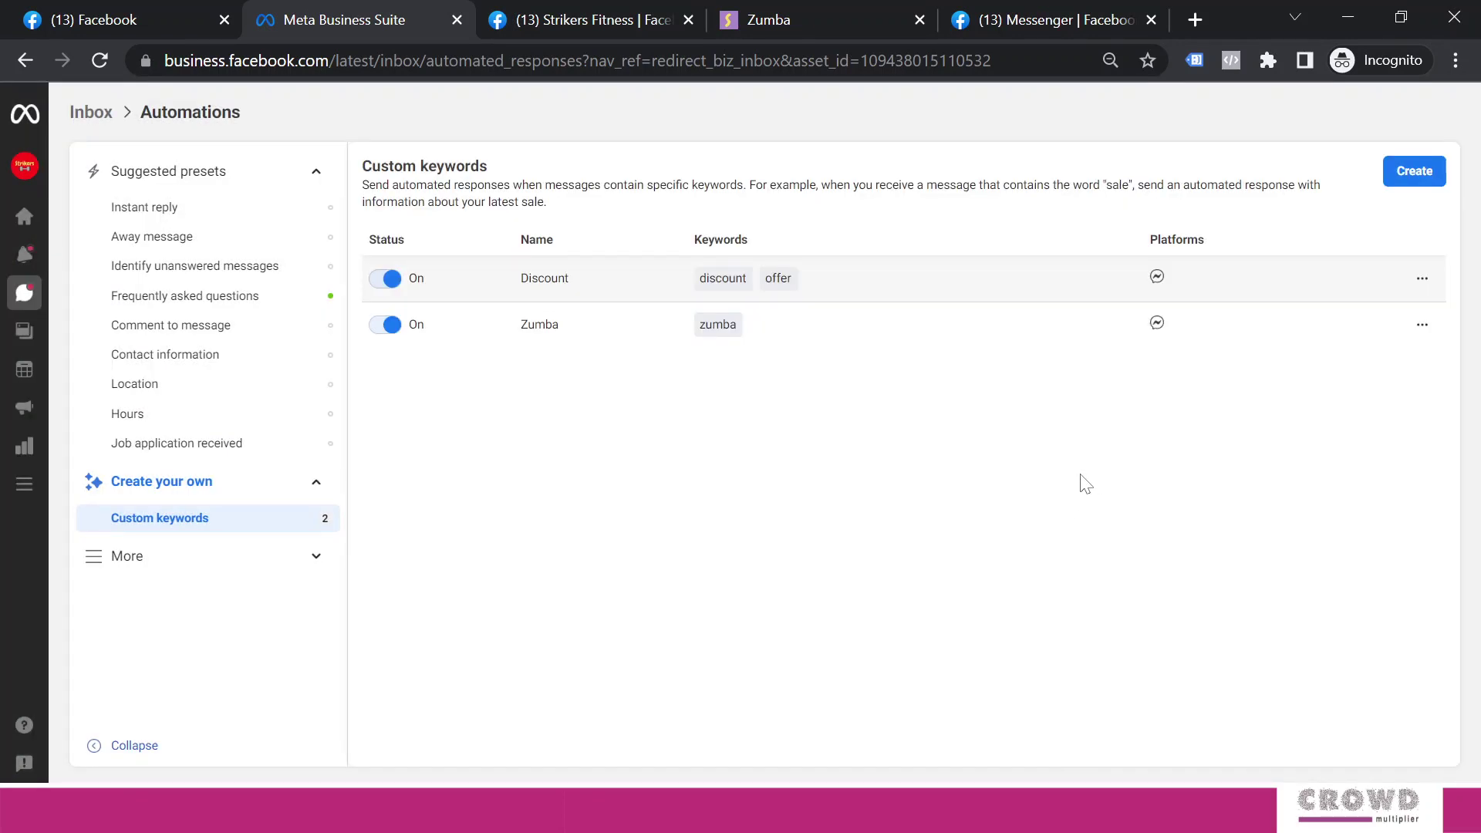